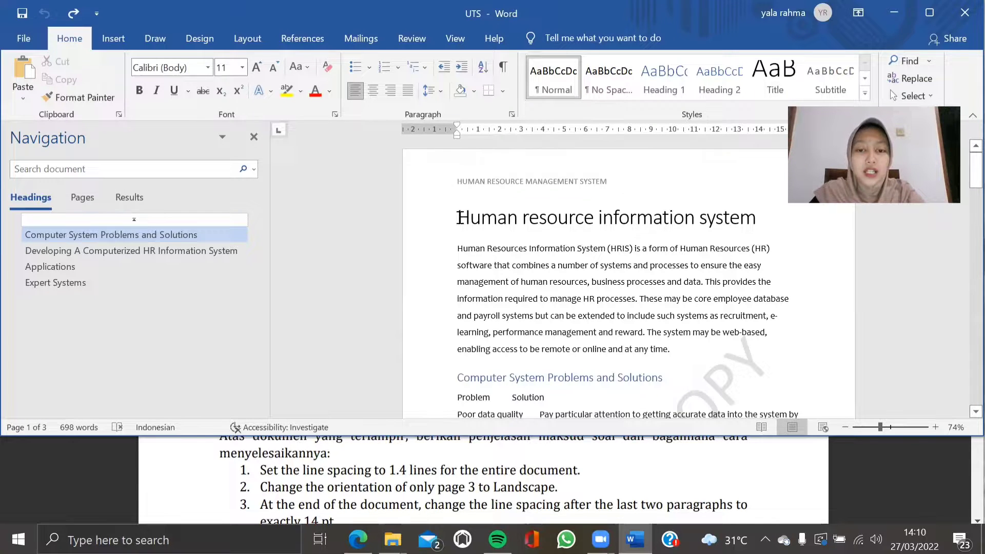
Set the line spacing of the entire document to Multiple at 1,4.
{"action": "left_click_drag", "start_coordinate": [461, 217], "coordinate": [528, 213]}
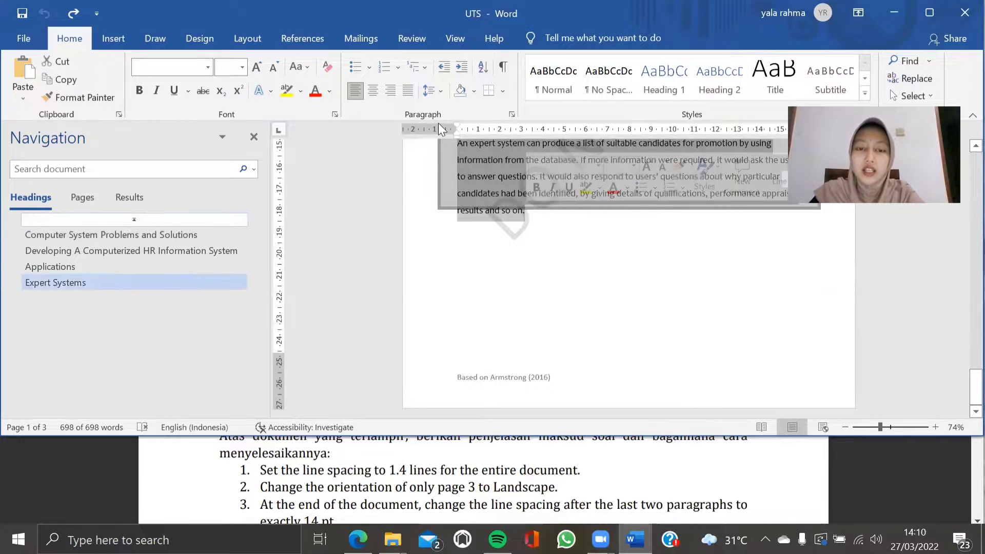
{"action": "left_click", "coordinate": [511, 115]}
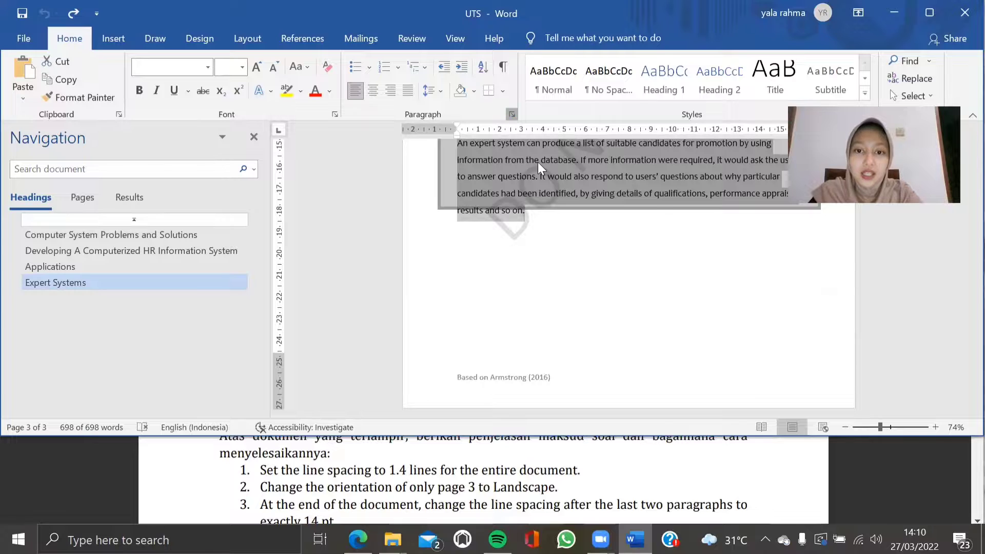
{"action": "left_click", "coordinate": [613, 266]}
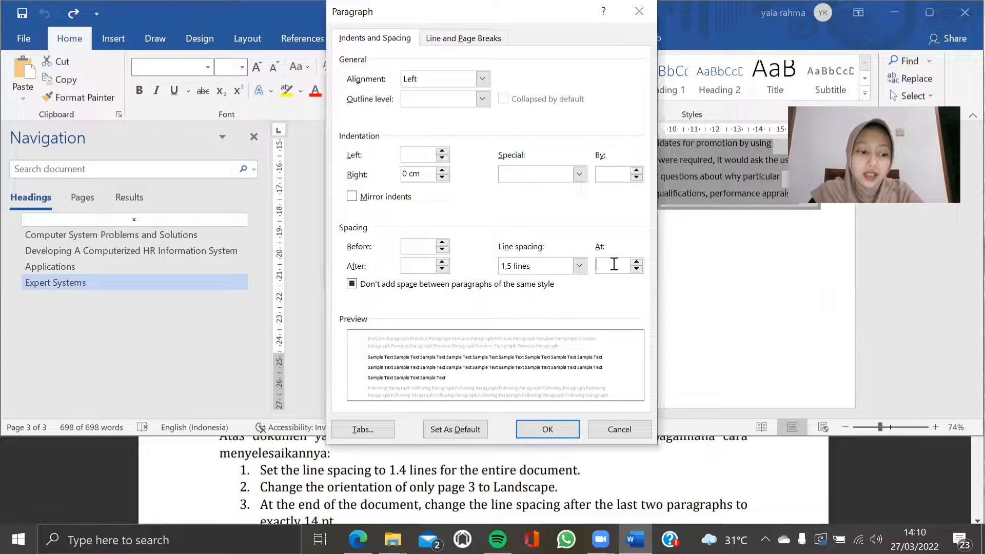
{"action": "type", "text": "1,4"}
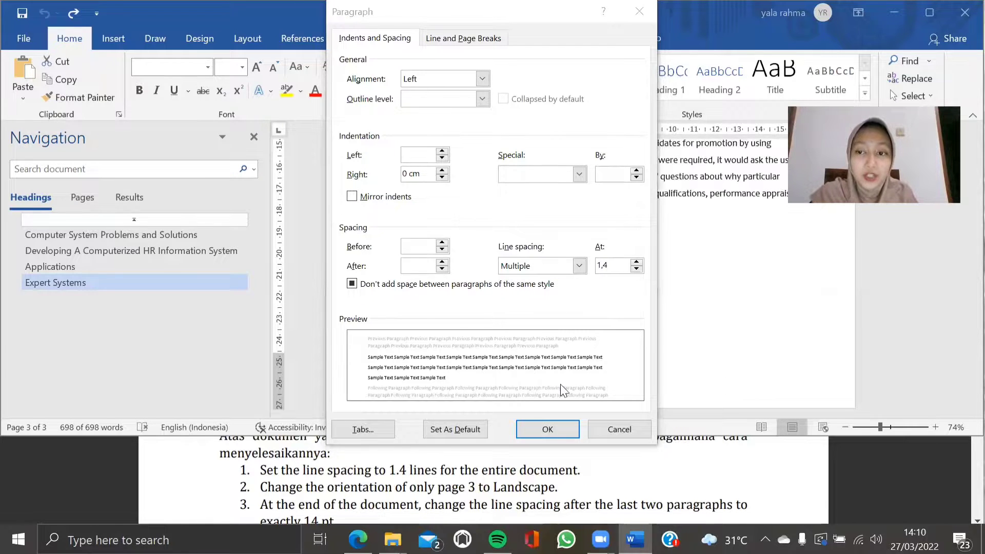
{"action": "left_click", "coordinate": [567, 429]}
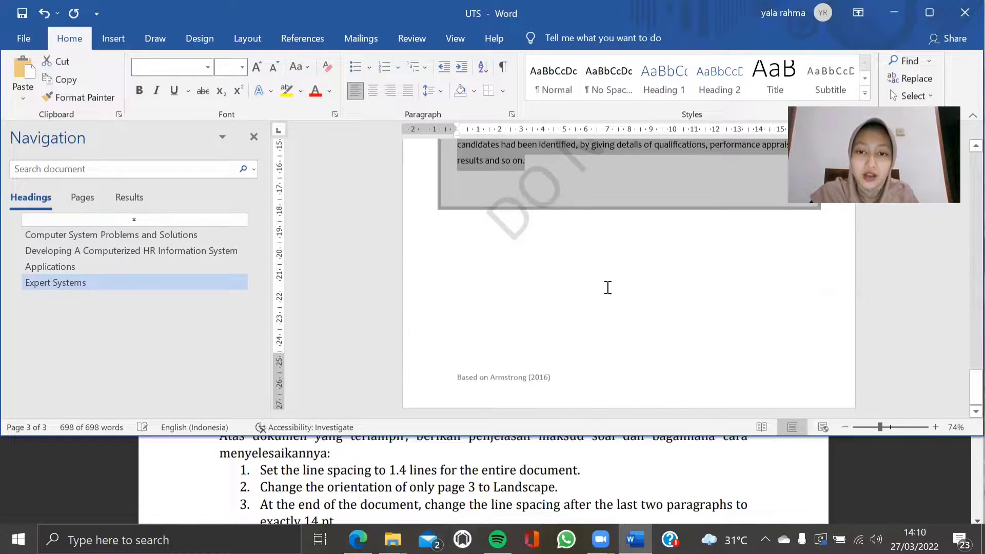
{"action": "left_click", "coordinate": [657, 365]}
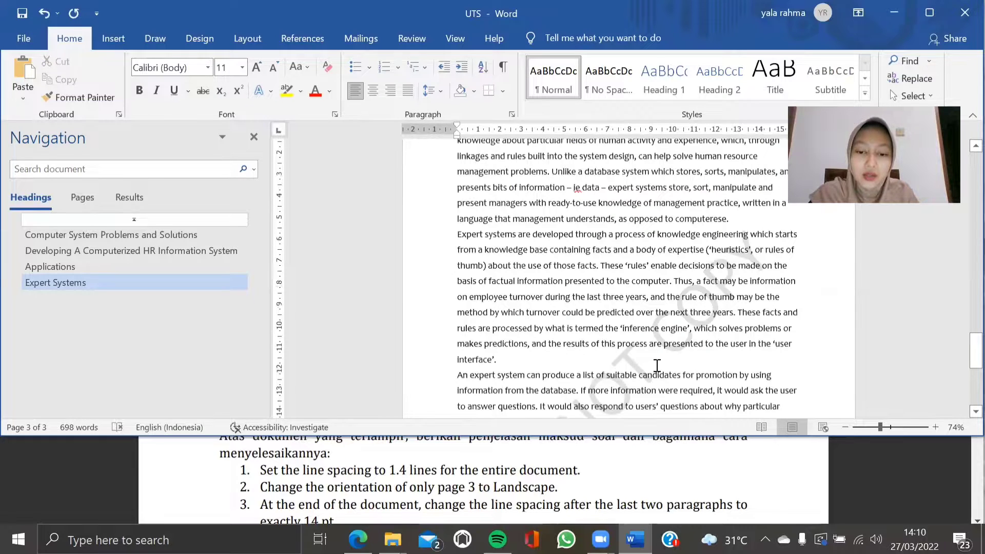
{"action": "scroll", "coordinate": [658, 365], "scroll_direction": "up", "scroll_amount": 1}
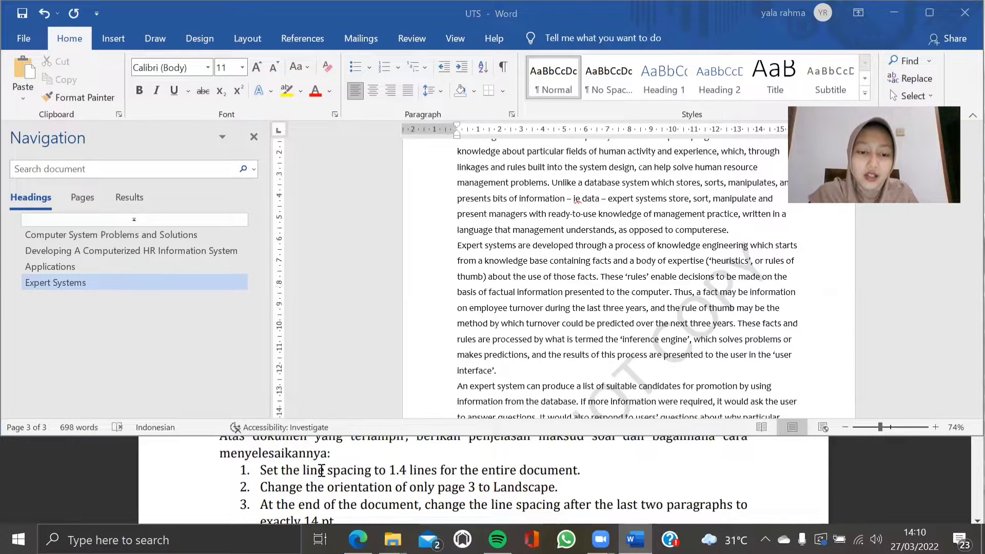
Change the page orientation to Landscape from the start of the Expert Systems heading on page 3, applied to this point forward.
{"action": "scroll", "coordinate": [321, 470], "scroll_direction": "down", "scroll_amount": 1}
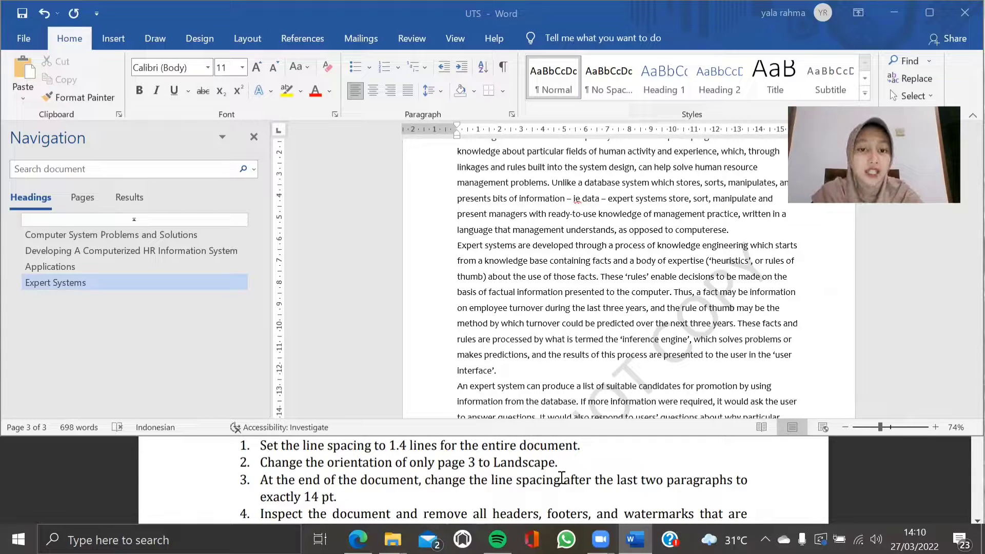
{"action": "scroll", "coordinate": [556, 311], "scroll_direction": "up", "scroll_amount": 3}
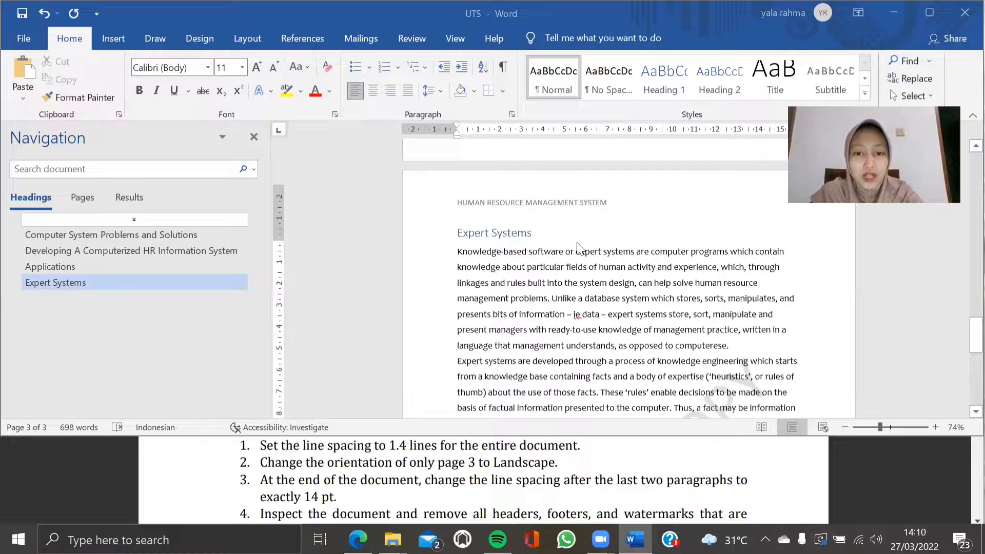
{"action": "scroll", "coordinate": [577, 249], "scroll_direction": "up", "scroll_amount": 1}
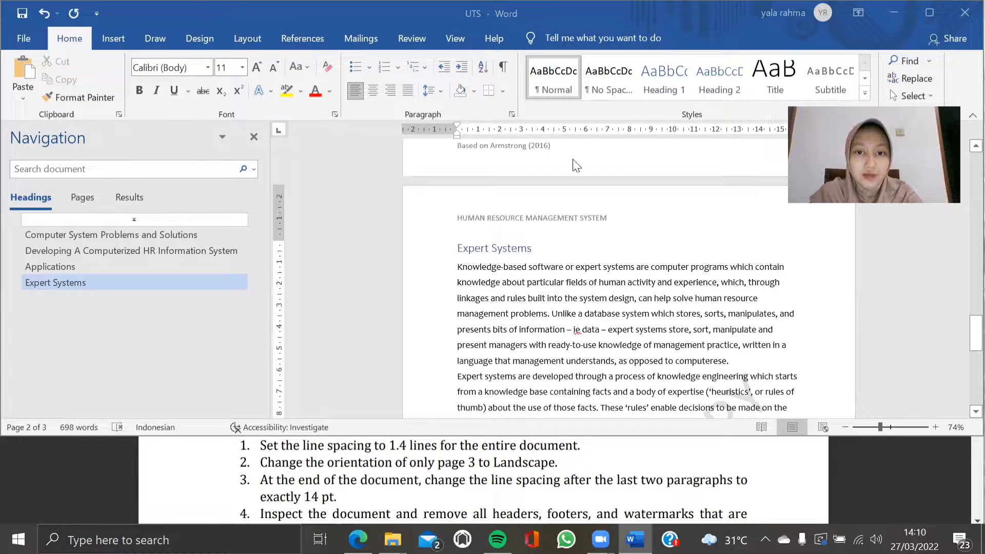
{"action": "scroll", "coordinate": [576, 168], "scroll_direction": "down", "scroll_amount": 2}
{"action": "scroll", "coordinate": [570, 169], "scroll_direction": "up", "scroll_amount": 1}
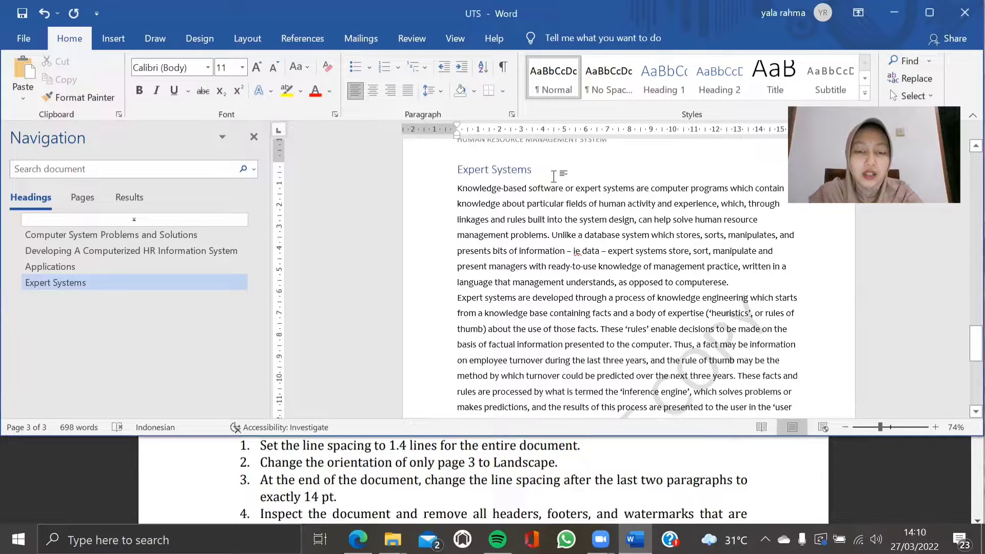
{"action": "left_click", "coordinate": [549, 172]}
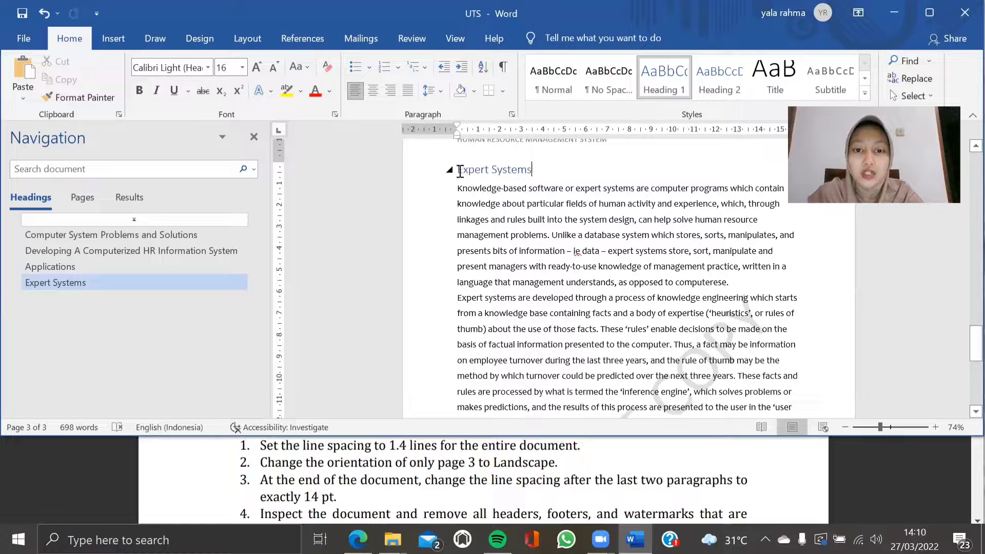
{"action": "left_click", "coordinate": [248, 39]}
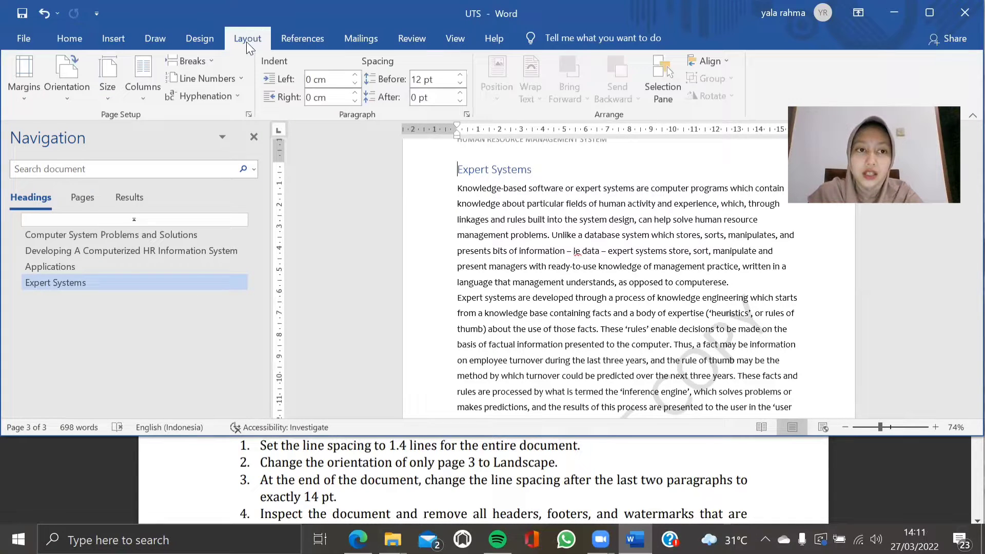
{"action": "left_click", "coordinate": [251, 114]}
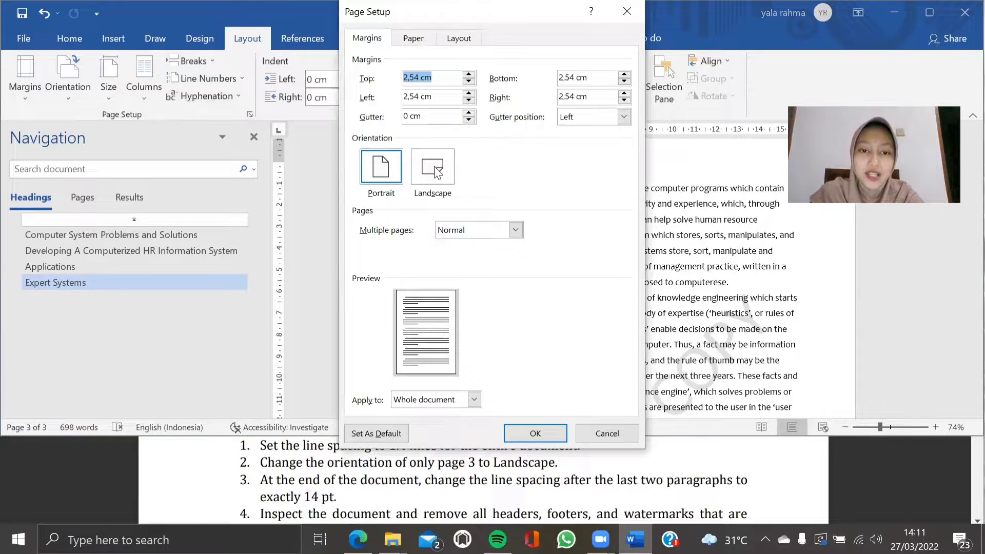
{"action": "left_click", "coordinate": [438, 173]}
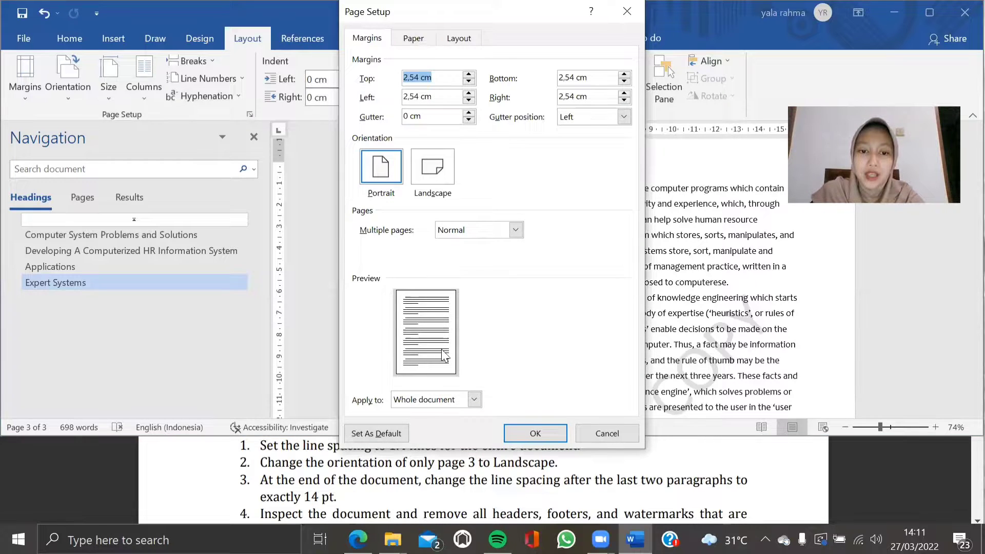
{"action": "left_click", "coordinate": [472, 400]}
{"action": "left_click", "coordinate": [461, 422]}
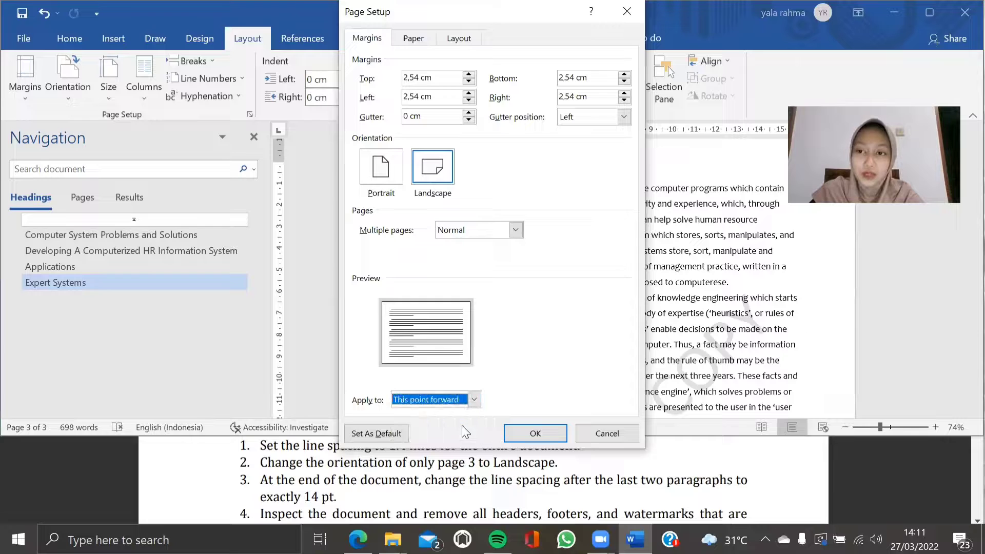
{"action": "left_click", "coordinate": [535, 434]}
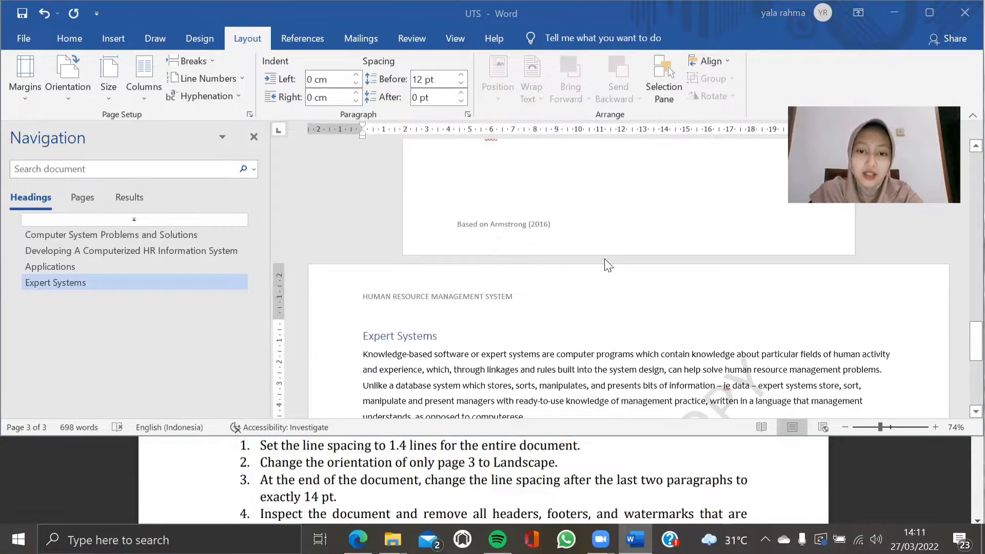
{"action": "scroll", "coordinate": [736, 337], "scroll_direction": "down", "scroll_amount": 5}
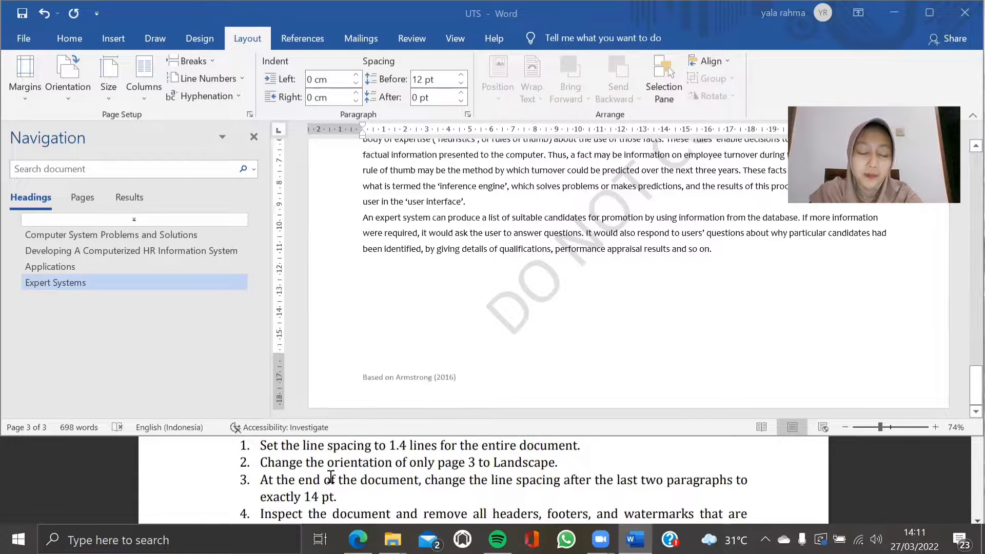
Set the line spacing of the last text paragraph, starting "An expert system can produce", to Exactly 14 pt.
{"action": "scroll", "coordinate": [298, 485], "scroll_direction": "down", "scroll_amount": 1}
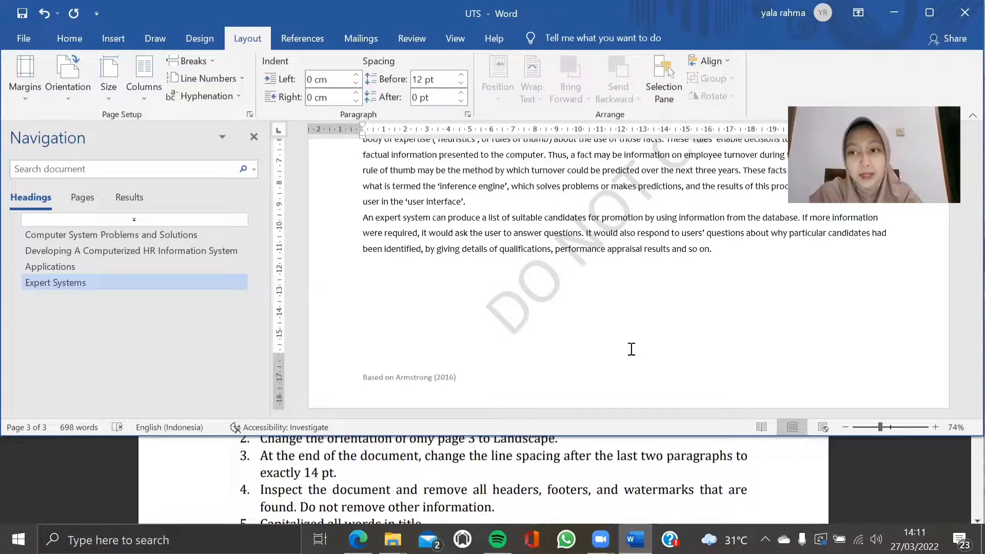
{"action": "left_click", "coordinate": [668, 320]}
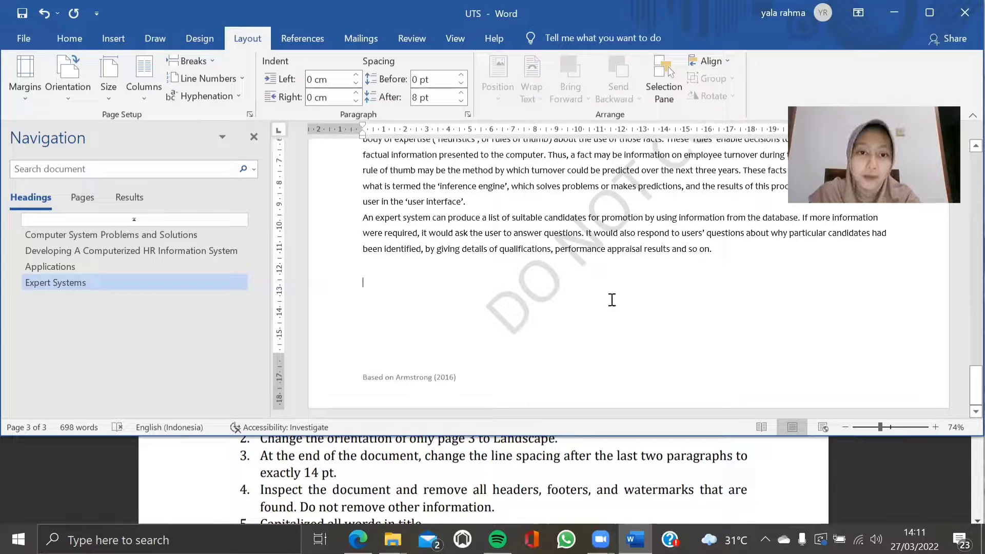
{"action": "scroll", "coordinate": [400, 207], "scroll_direction": "up", "scroll_amount": 2}
{"action": "scroll", "coordinate": [369, 212], "scroll_direction": "up", "scroll_amount": 2}
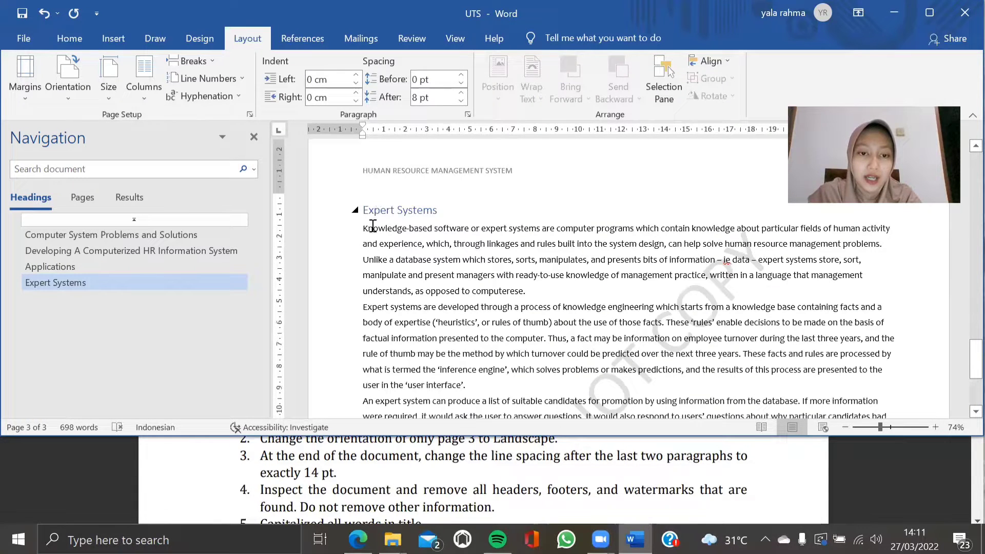
{"action": "scroll", "coordinate": [431, 257], "scroll_direction": "down", "scroll_amount": 1}
{"action": "scroll", "coordinate": [430, 324], "scroll_direction": "down", "scroll_amount": 1}
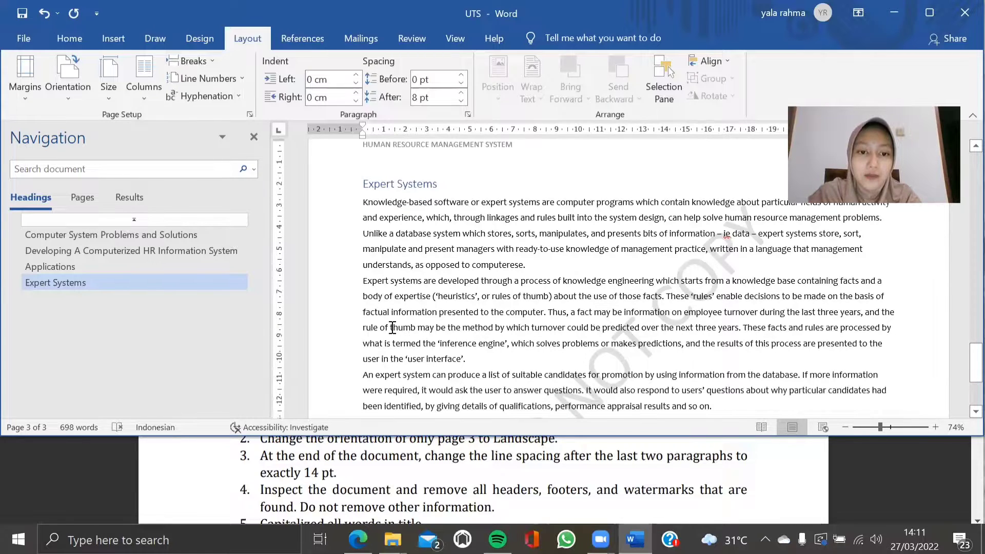
{"action": "scroll", "coordinate": [364, 325], "scroll_direction": "down", "scroll_amount": 2}
{"action": "left_click_drag", "start_coordinate": [477, 332], "coordinate": [713, 348]}
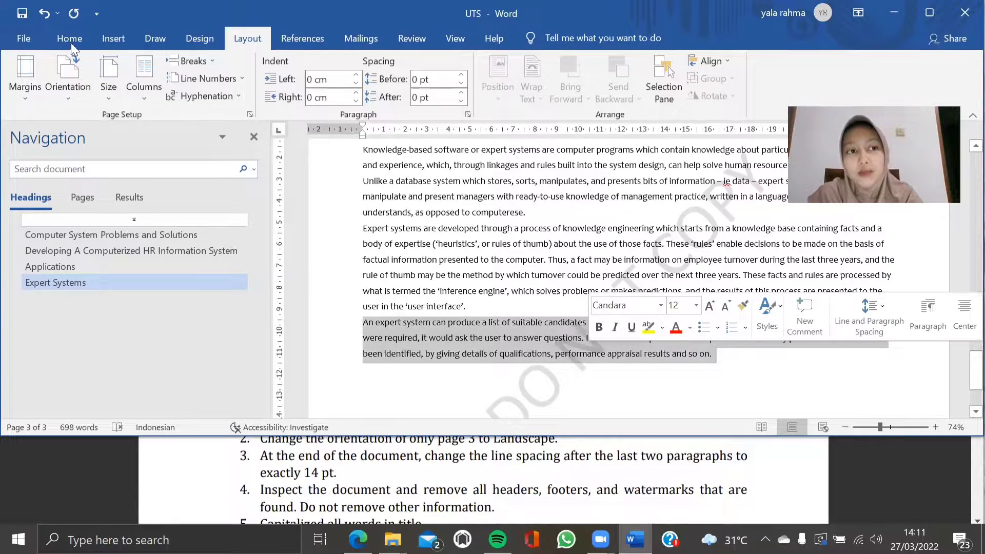
{"action": "left_click", "coordinate": [71, 41]}
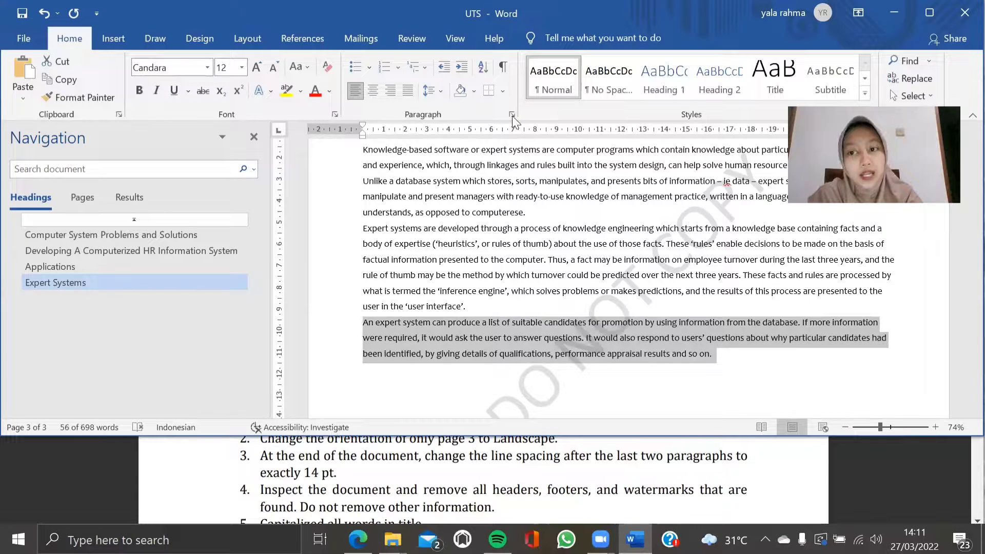
{"action": "left_click", "coordinate": [512, 119]}
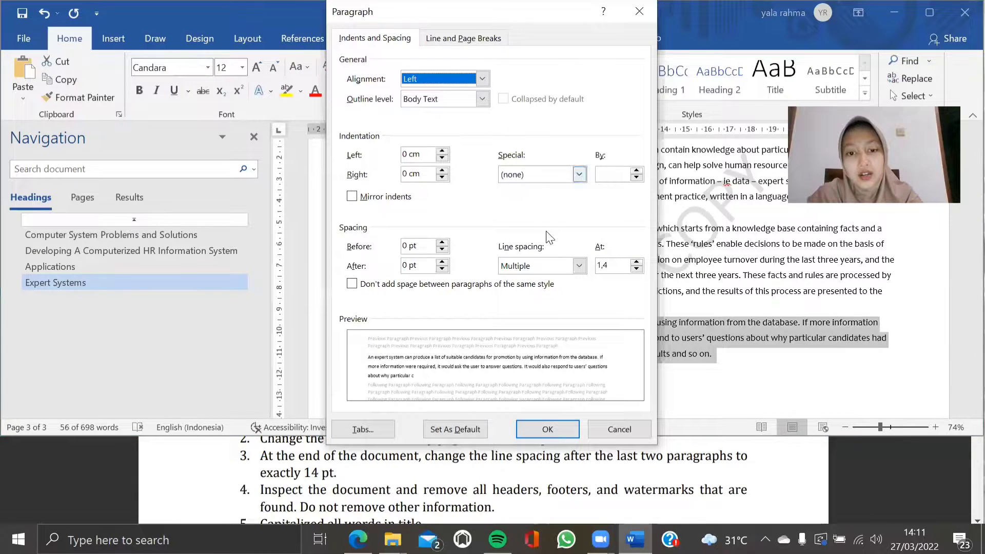
{"action": "left_click", "coordinate": [580, 268]}
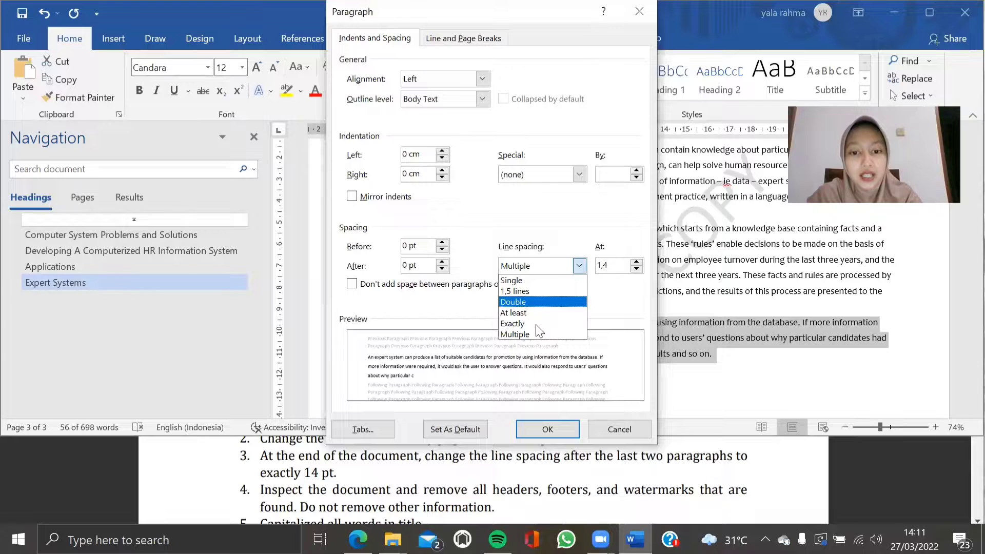
{"action": "left_click", "coordinate": [637, 267]}
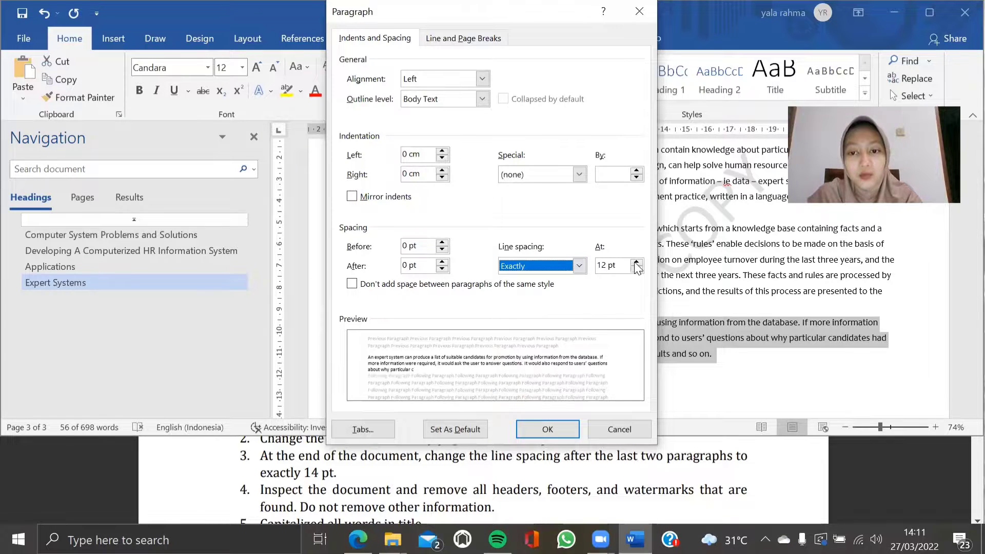
{"action": "left_click", "coordinate": [636, 262]}
{"action": "left_click", "coordinate": [636, 262]}
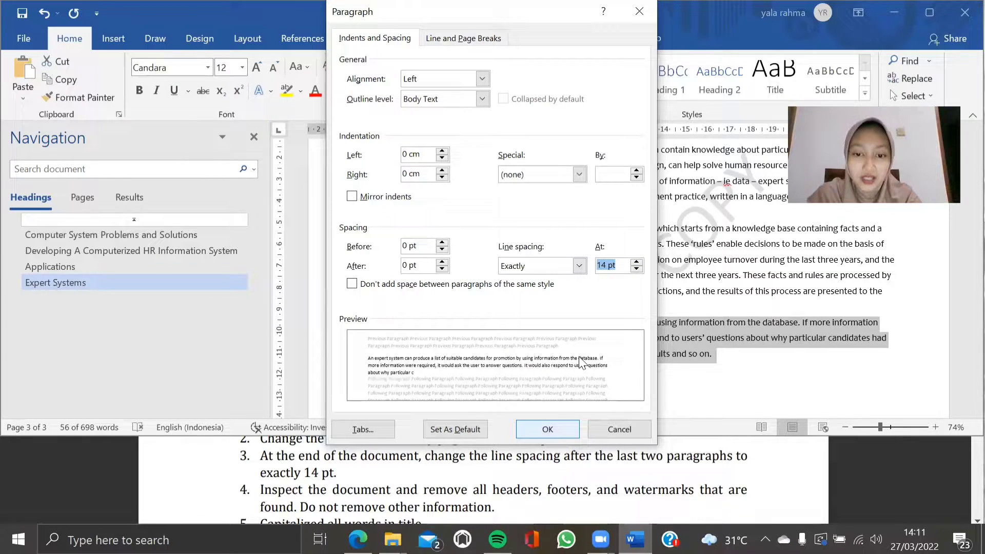
{"action": "key", "text": "Return"}
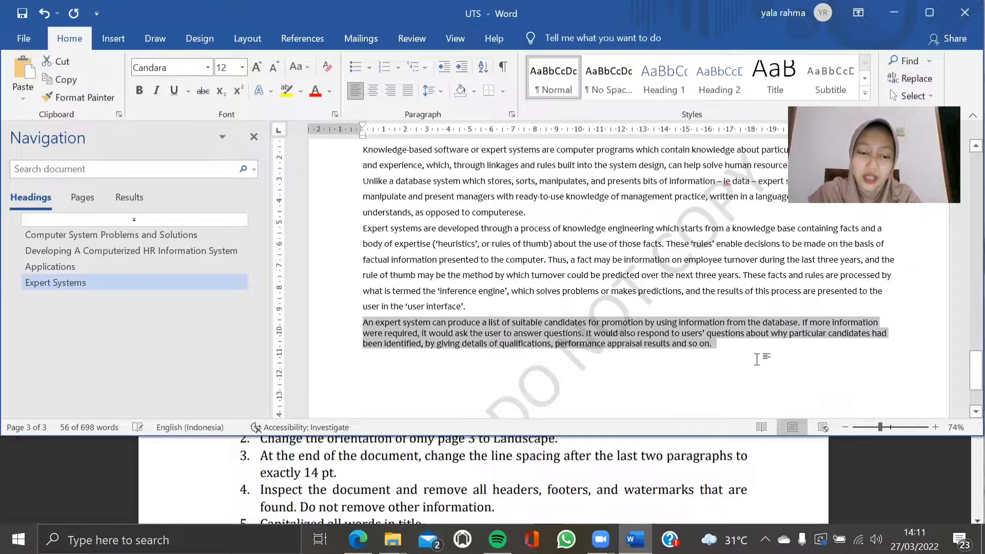
{"action": "left_click", "coordinate": [757, 359]}
Remove the "HUMAN RESOURCE MANAGEMENT SYSTEM" header, starting from page 1 of the document.
{"action": "scroll", "coordinate": [331, 480], "scroll_direction": "down", "scroll_amount": 1}
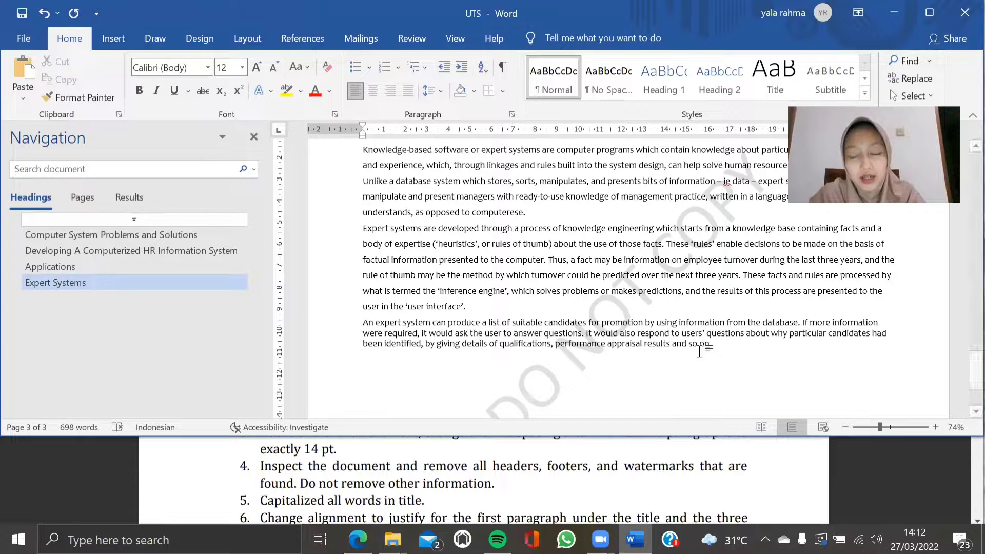
{"action": "scroll", "coordinate": [713, 255], "scroll_direction": "up", "scroll_amount": 5}
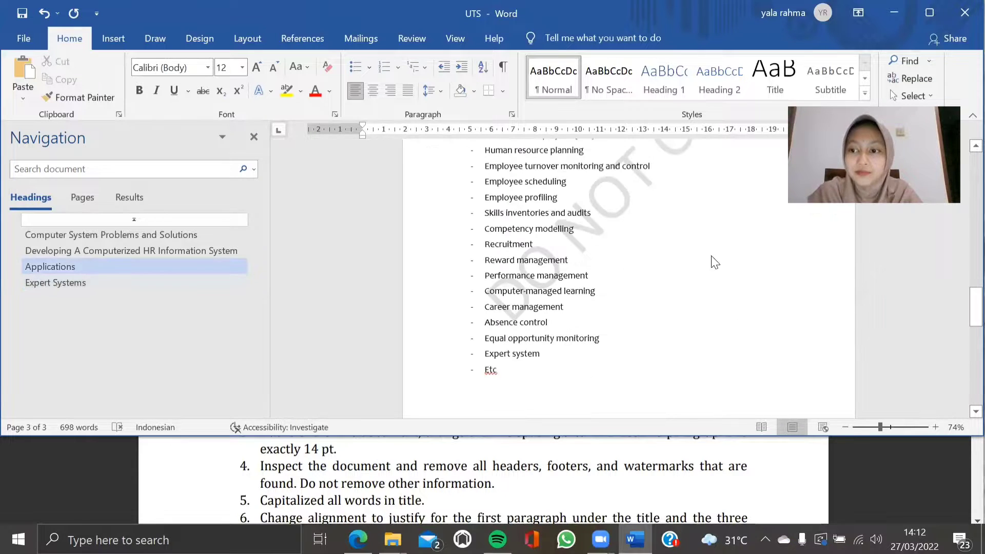
{"action": "scroll", "coordinate": [716, 258], "scroll_direction": "up", "scroll_amount": 5}
{"action": "scroll", "coordinate": [716, 255], "scroll_direction": "up", "scroll_amount": 10}
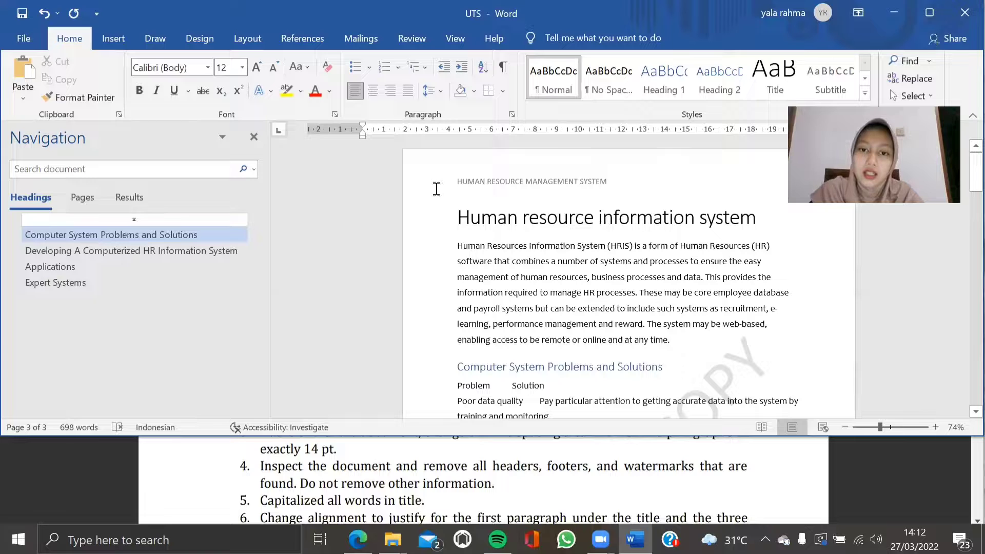
{"action": "left_click", "coordinate": [116, 41]}
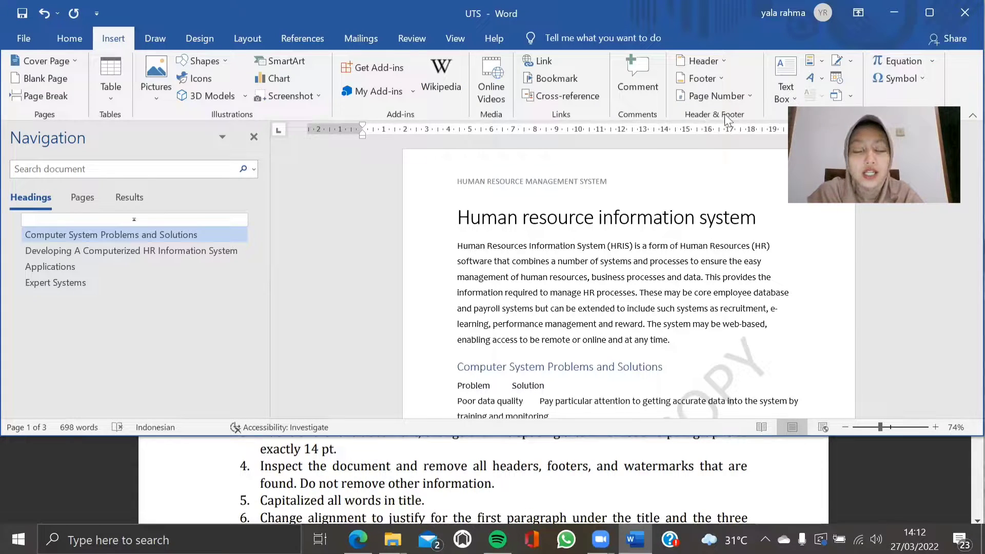
{"action": "left_click", "coordinate": [706, 56]}
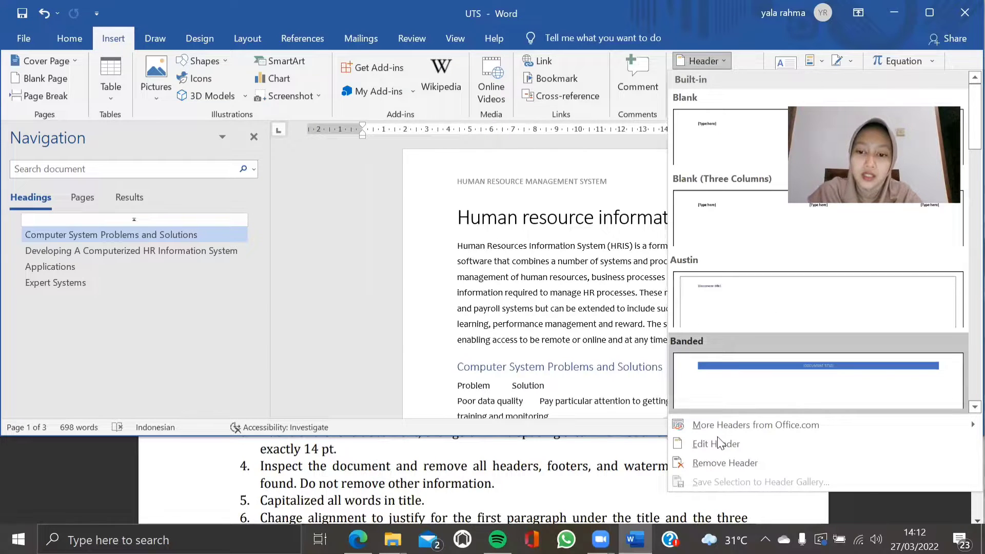
{"action": "left_click", "coordinate": [713, 465]}
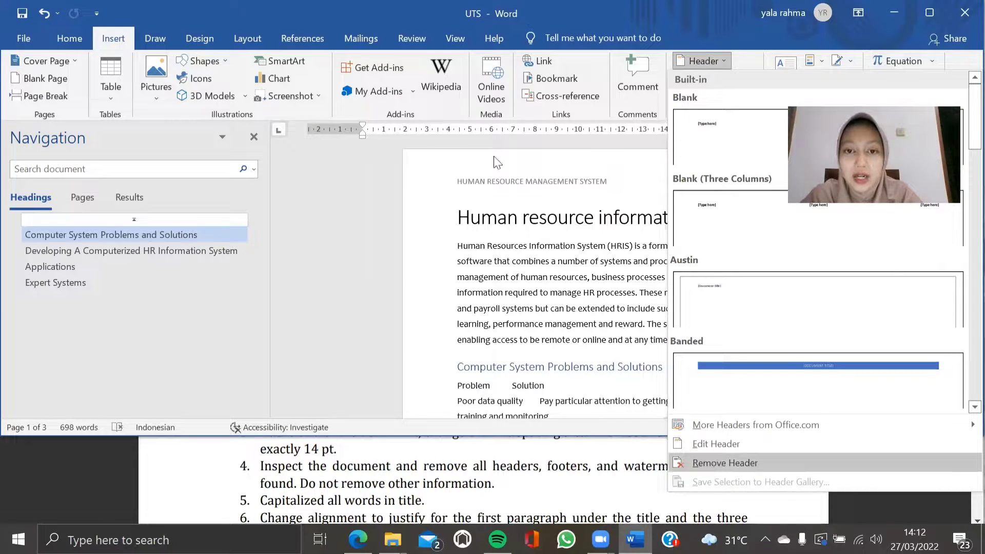
Remove the "Based on Armstrong (2016)" footer from the document and check the pages.
{"action": "scroll", "coordinate": [593, 220], "scroll_direction": "down", "scroll_amount": 15}
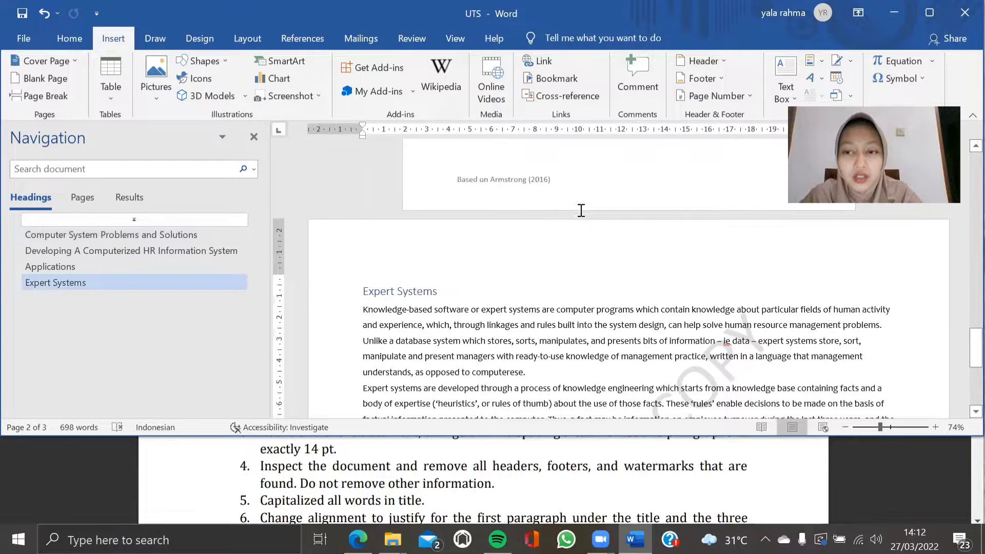
{"action": "scroll", "coordinate": [581, 200], "scroll_direction": "up", "scroll_amount": 5}
{"action": "scroll", "coordinate": [581, 183], "scroll_direction": "up", "scroll_amount": 3}
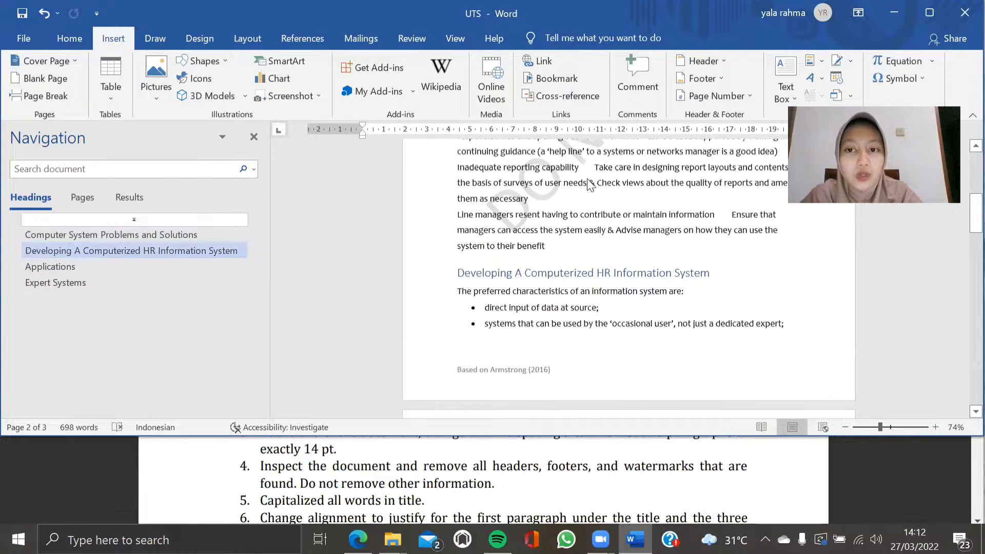
{"action": "scroll", "coordinate": [581, 183], "scroll_direction": "up", "scroll_amount": 6}
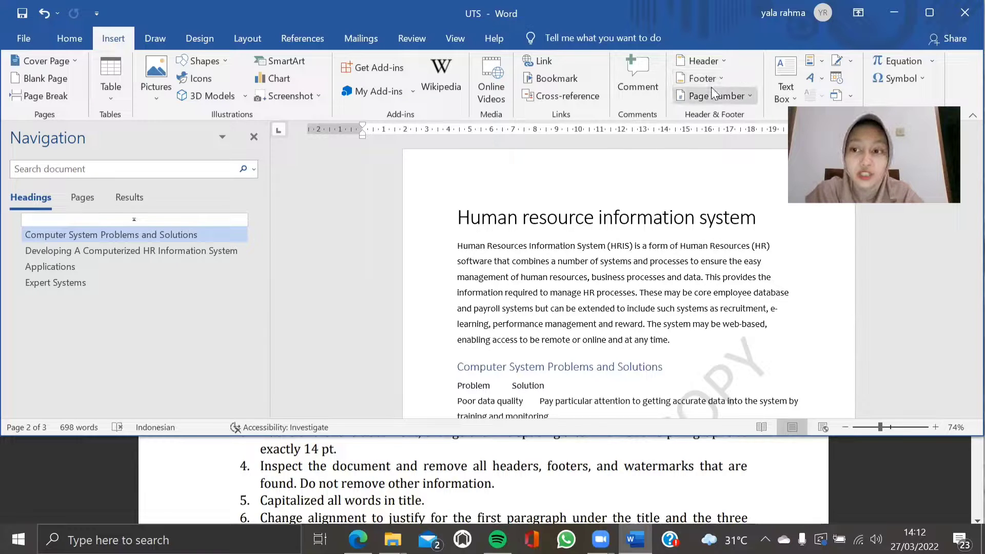
{"action": "left_click", "coordinate": [702, 78]}
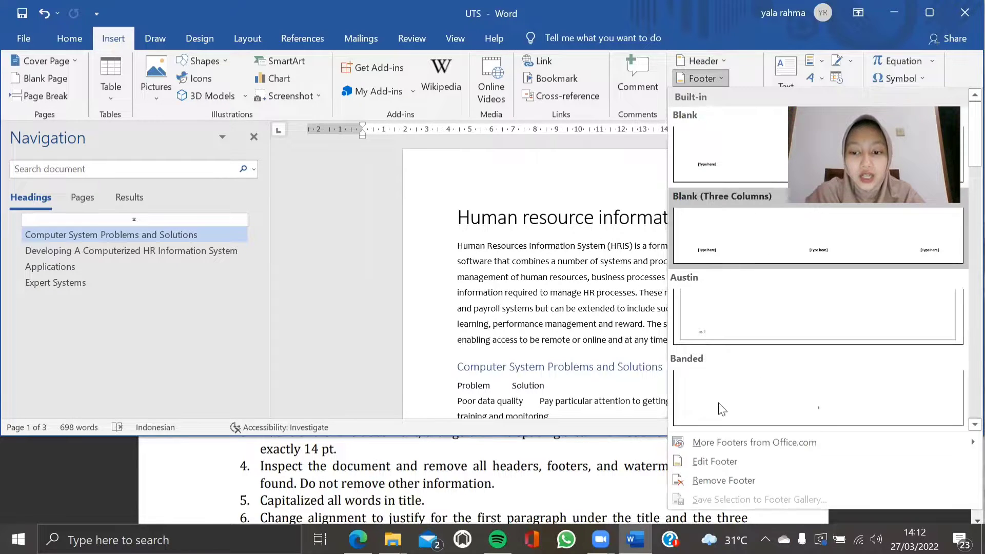
{"action": "left_click", "coordinate": [652, 340]}
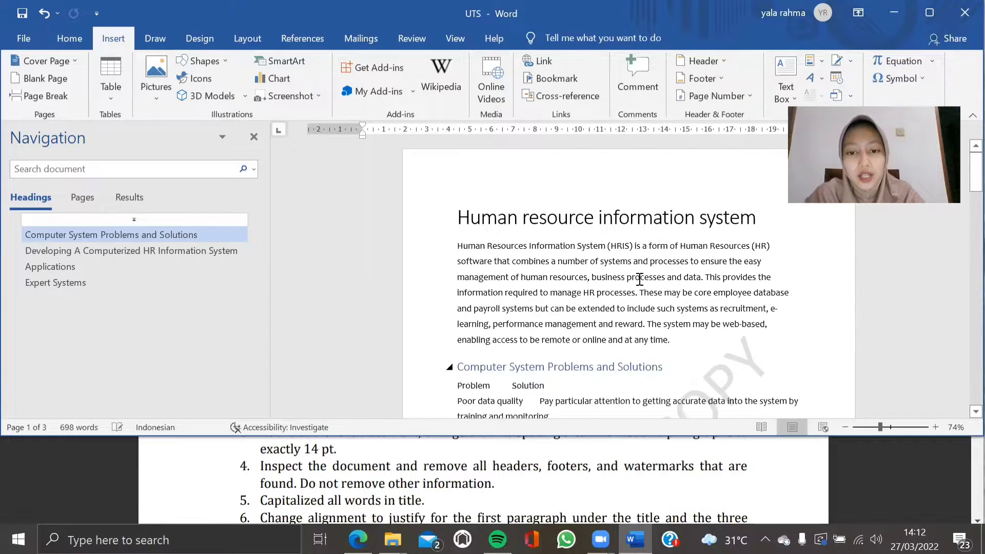
{"action": "scroll", "coordinate": [635, 287], "scroll_direction": "down", "scroll_amount": 9}
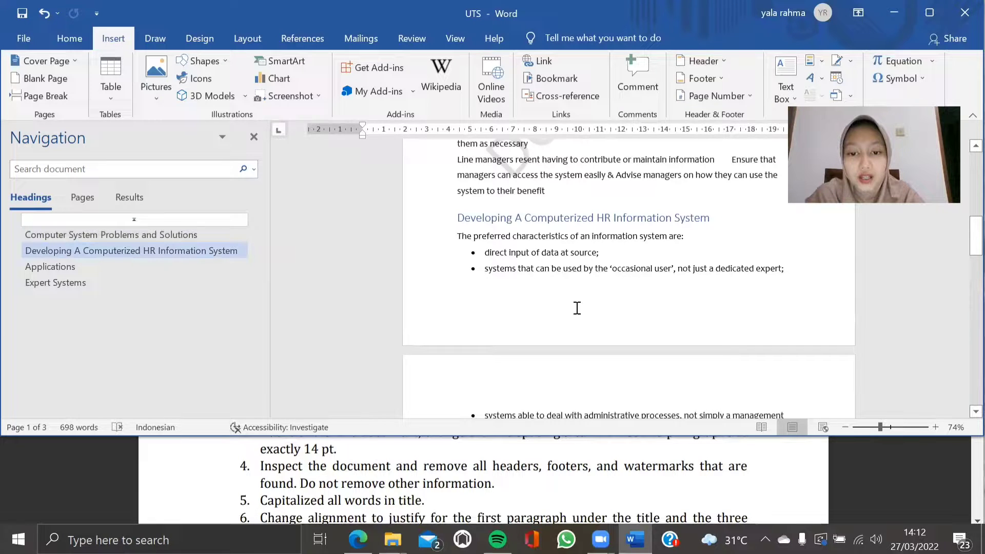
{"action": "scroll", "coordinate": [577, 308], "scroll_direction": "down", "scroll_amount": 4}
{"action": "scroll", "coordinate": [589, 308], "scroll_direction": "down", "scroll_amount": 5}
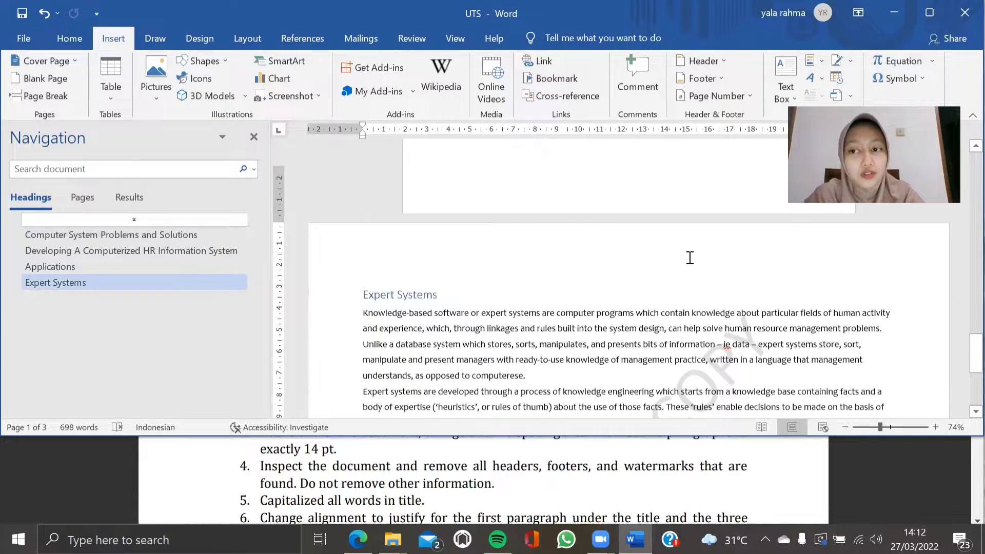
Try to remove the DO NOT COPY watermark with the Remove Watermark command.
{"action": "scroll", "coordinate": [688, 257], "scroll_direction": "up", "scroll_amount": 4}
{"action": "scroll", "coordinate": [683, 251], "scroll_direction": "up", "scroll_amount": 12}
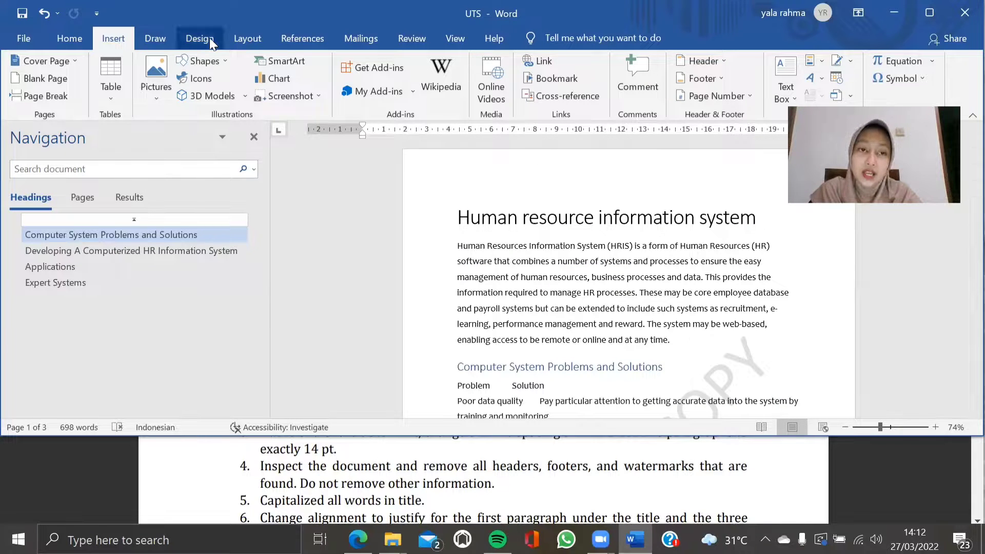
{"action": "left_click", "coordinate": [210, 38]}
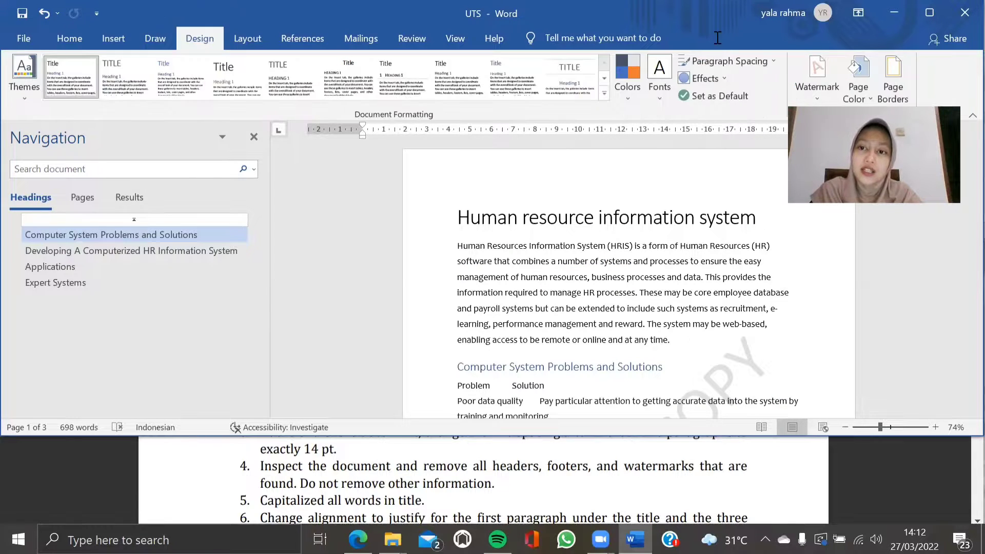
{"action": "left_click", "coordinate": [812, 77]}
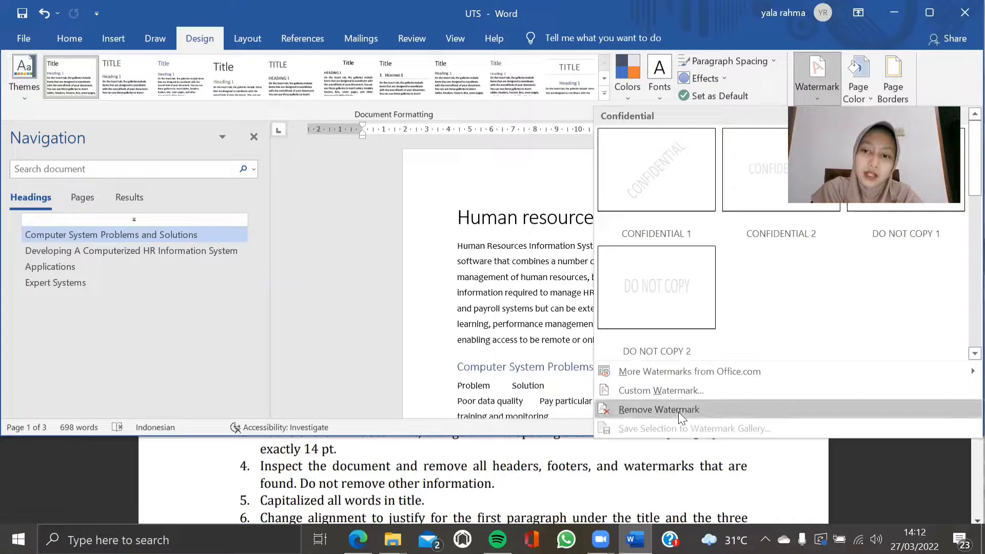
{"action": "left_click", "coordinate": [858, 248]}
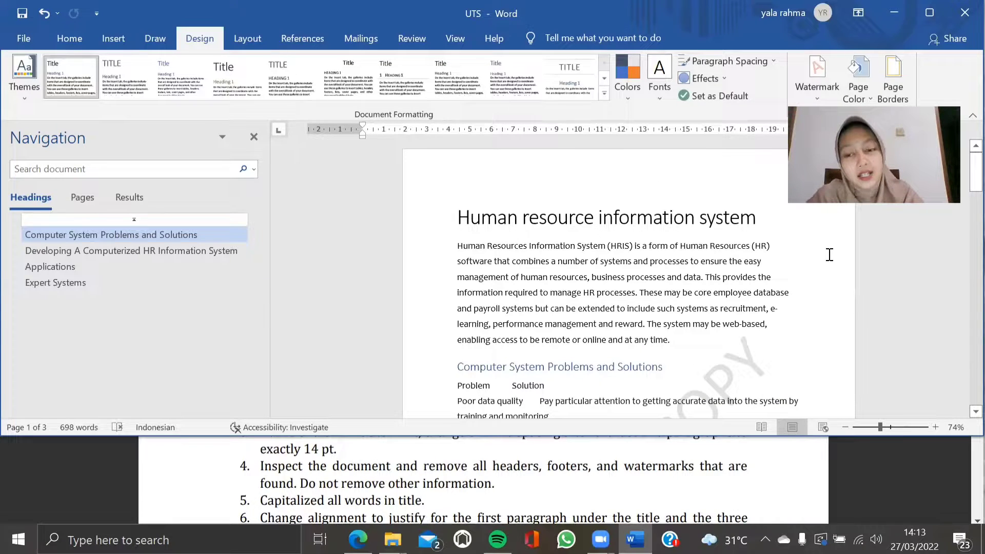
Delete the DO NOT COPY watermark object on page 1 directly.
{"action": "scroll", "coordinate": [828, 256], "scroll_direction": "down", "scroll_amount": 1}
{"action": "scroll", "coordinate": [814, 258], "scroll_direction": "down", "scroll_amount": 3}
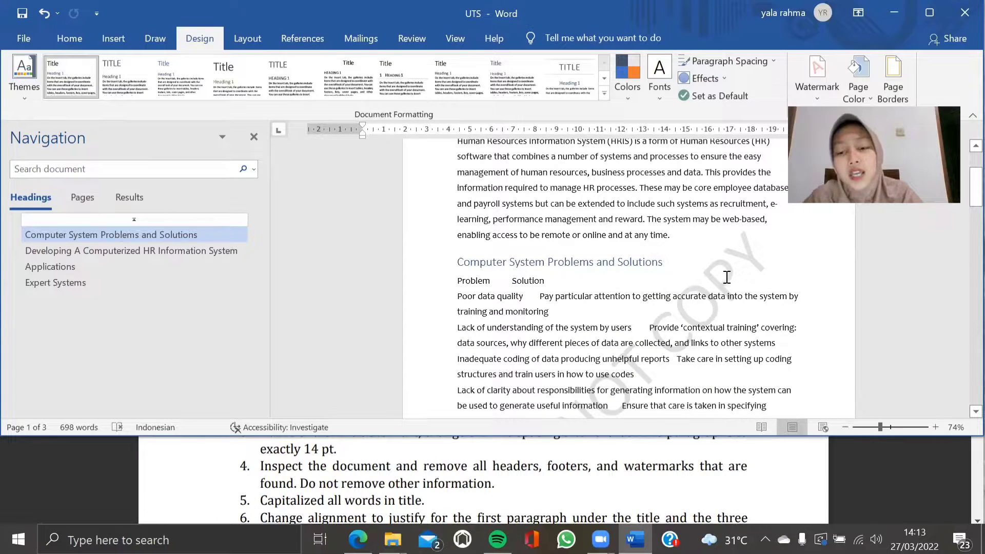
{"action": "scroll", "coordinate": [733, 240], "scroll_direction": "down", "scroll_amount": 1}
{"action": "left_click", "coordinate": [730, 247]}
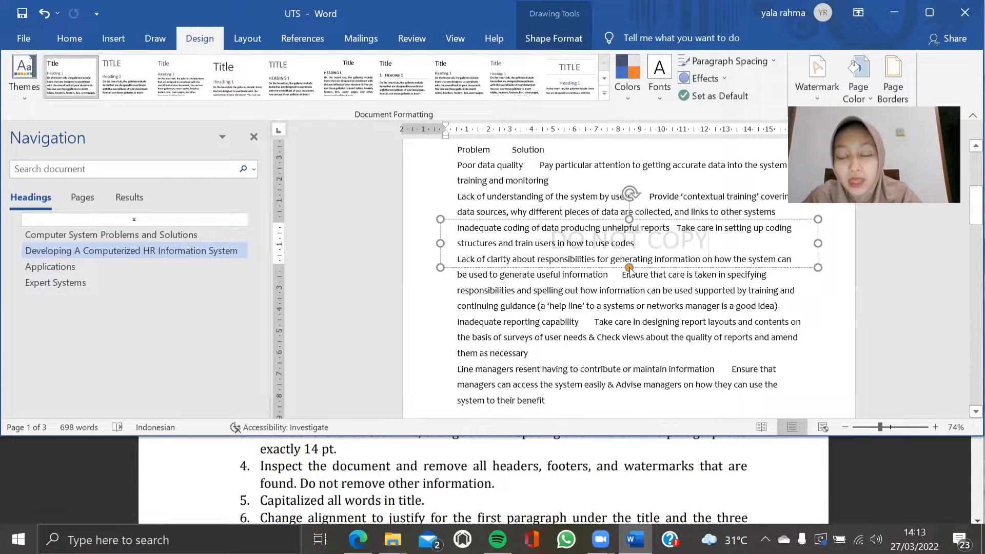
{"action": "left_click", "coordinate": [740, 219]}
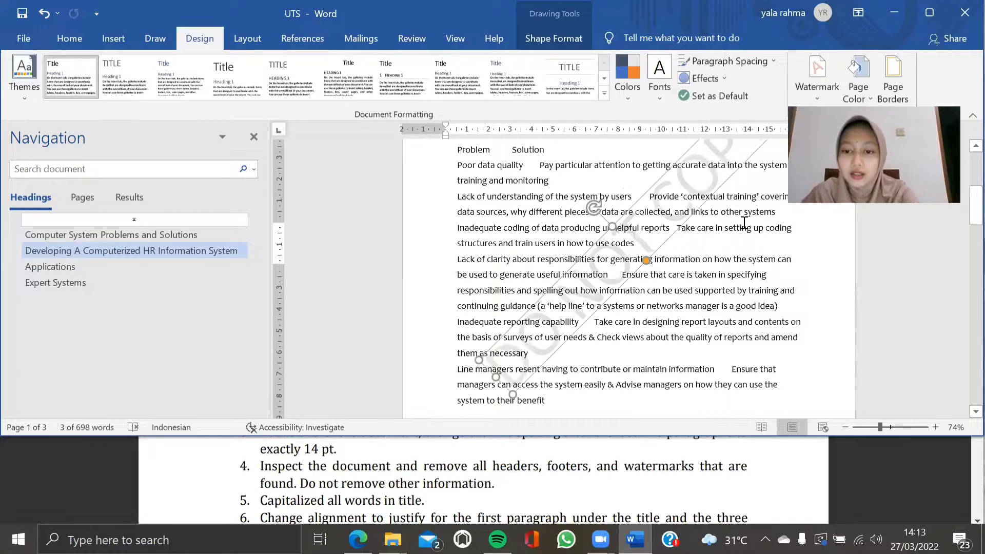
{"action": "key", "text": "Delete"}
Delete the DO NOT COPY watermark objects on pages 2 and 3.
{"action": "scroll", "coordinate": [731, 255], "scroll_direction": "down", "scroll_amount": 5}
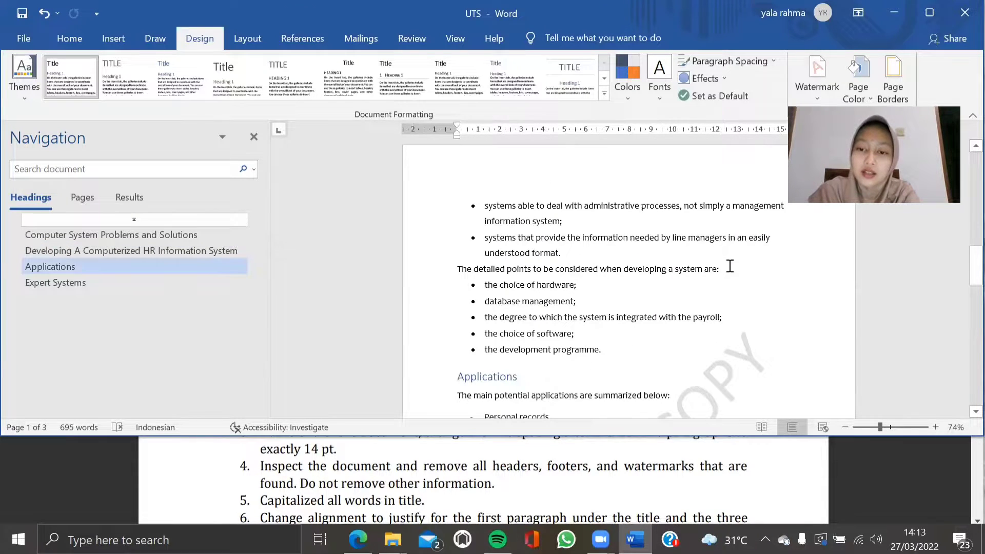
{"action": "scroll", "coordinate": [723, 262], "scroll_direction": "down", "scroll_amount": 3}
{"action": "scroll", "coordinate": [711, 277], "scroll_direction": "down", "scroll_amount": 5}
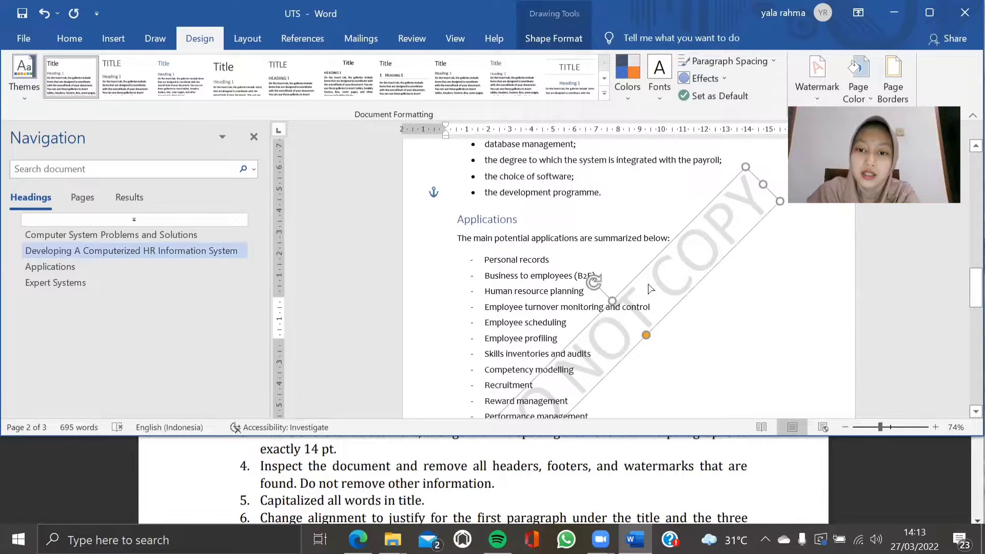
{"action": "scroll", "coordinate": [714, 310], "scroll_direction": "down", "scroll_amount": 5}
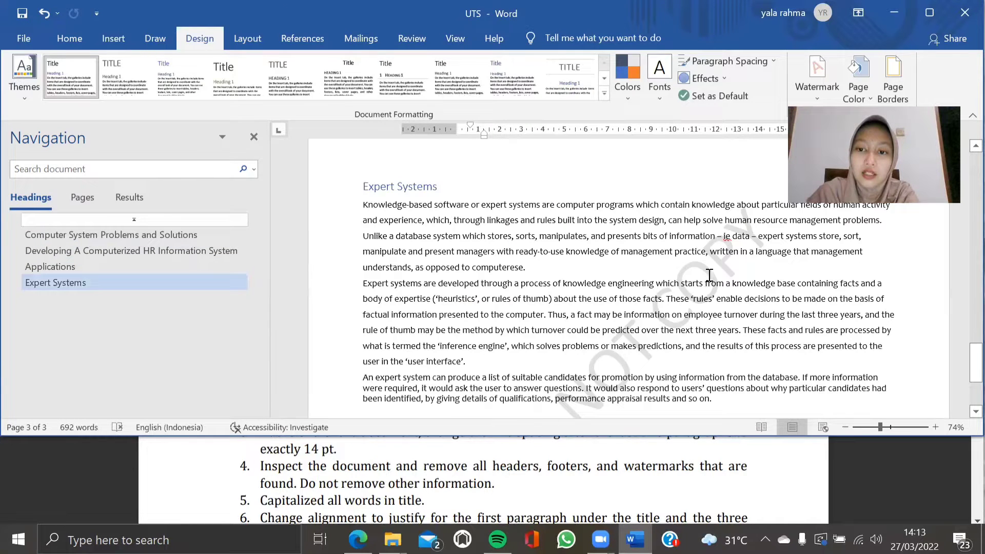
{"action": "scroll", "coordinate": [673, 332], "scroll_direction": "down", "scroll_amount": 3}
{"action": "left_click", "coordinate": [644, 298]}
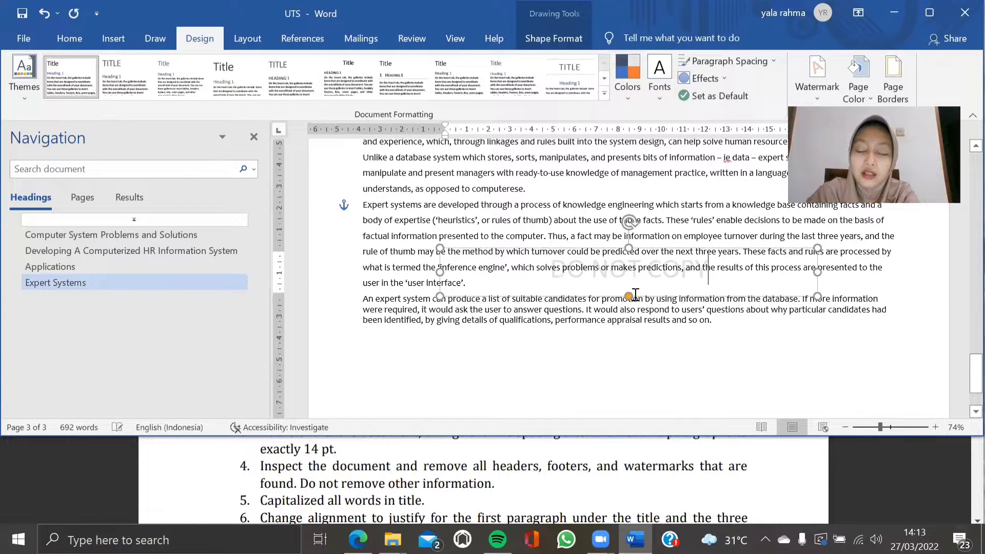
{"action": "key", "text": "Delete"}
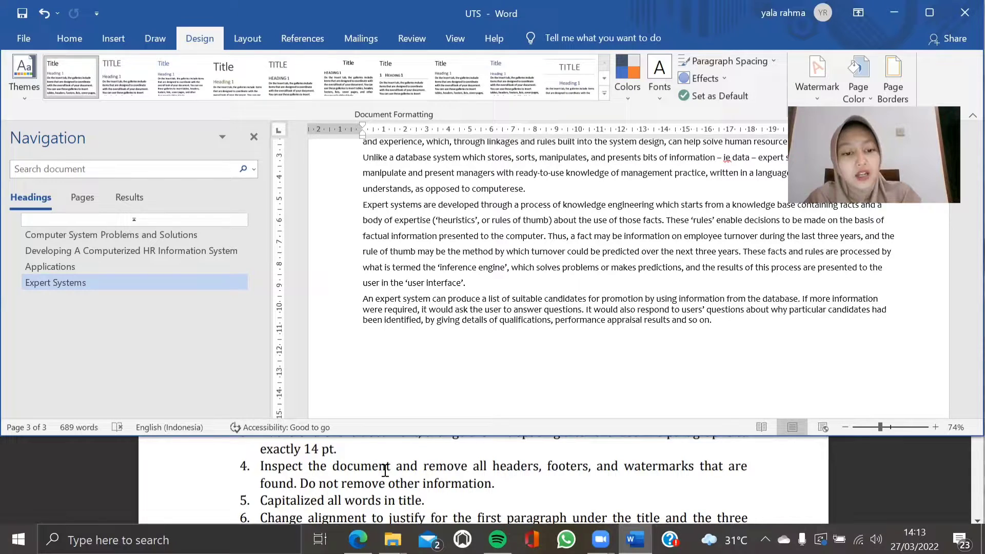
Change the case of the title "Human resource information system" to UPPERCASE.
{"action": "scroll", "coordinate": [386, 467], "scroll_direction": "down", "scroll_amount": 1}
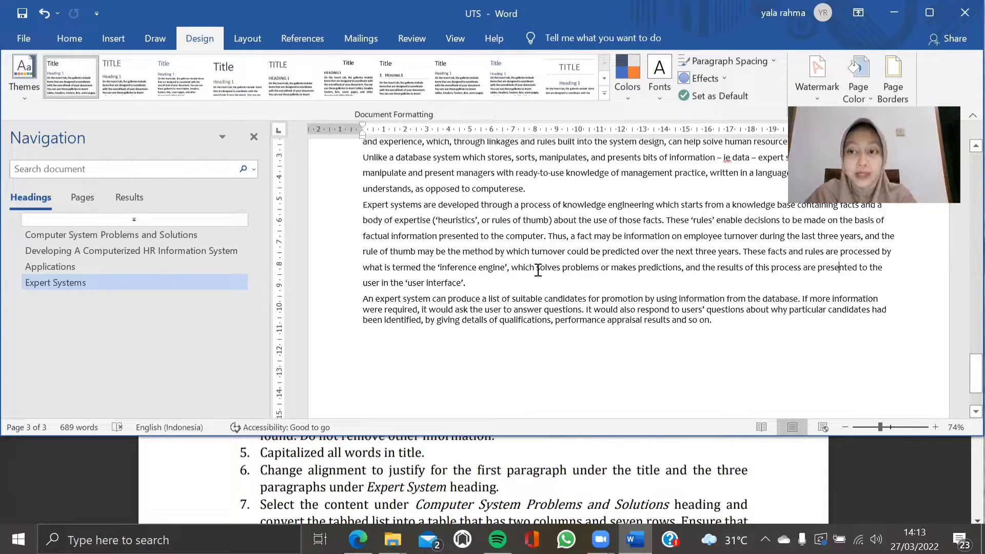
{"action": "scroll", "coordinate": [624, 319], "scroll_direction": "up", "scroll_amount": 5}
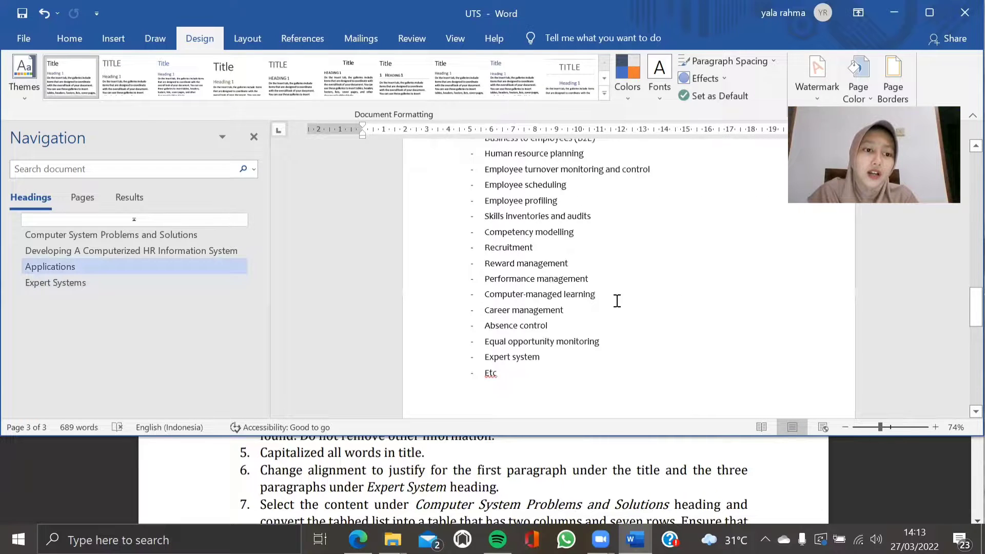
{"action": "scroll", "coordinate": [621, 292], "scroll_direction": "up", "scroll_amount": 10}
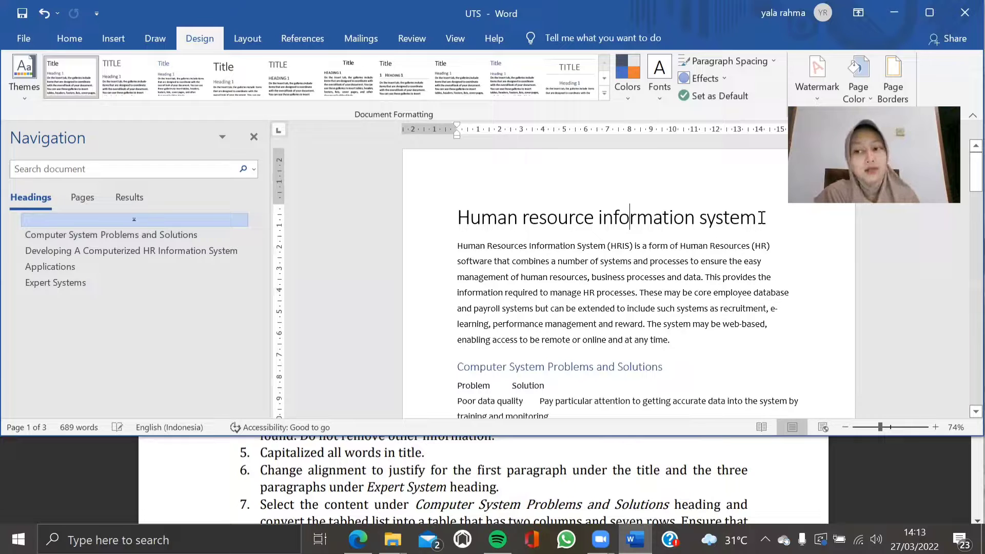
{"action": "left_click_drag", "start_coordinate": [756, 217], "coordinate": [456, 216]}
{"action": "left_click", "coordinate": [64, 35]}
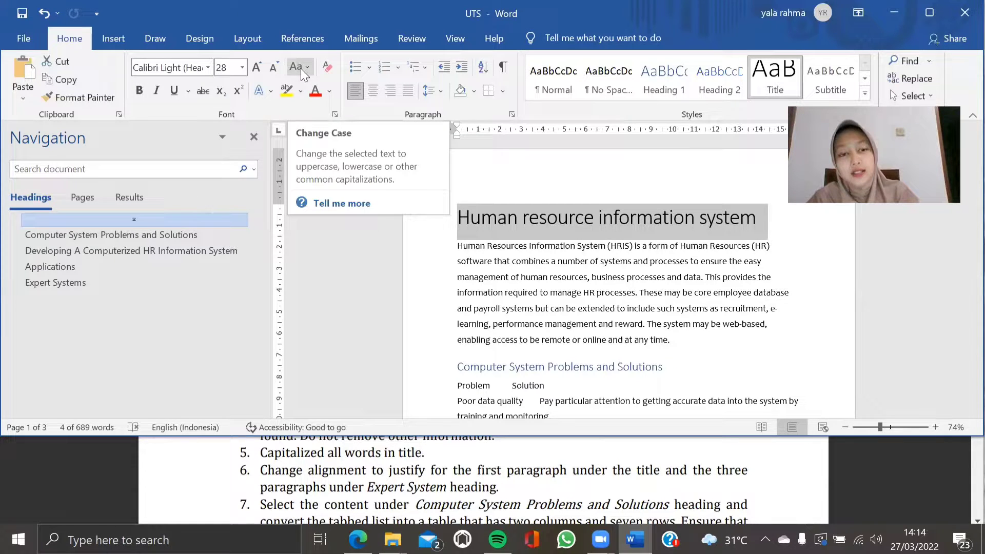
{"action": "left_click", "coordinate": [300, 68]}
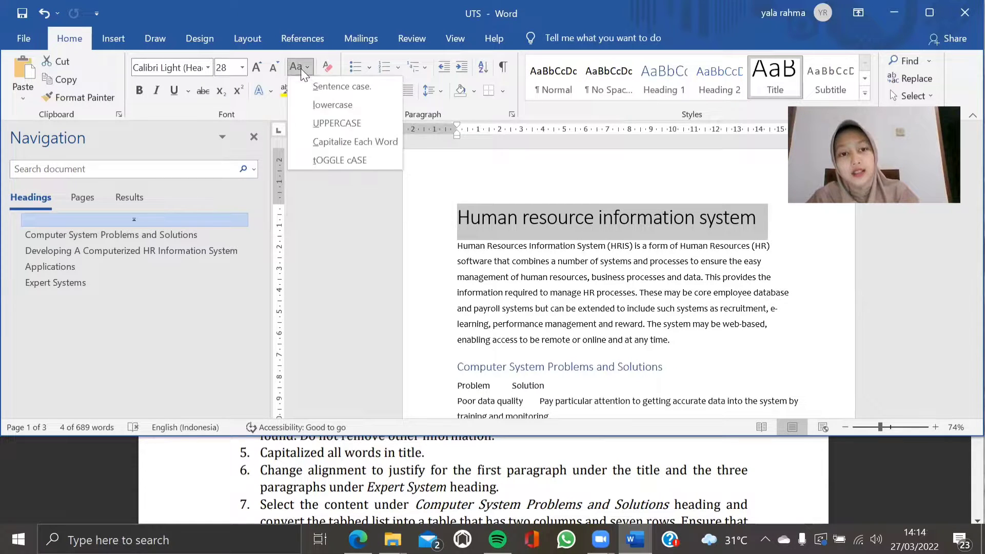
{"action": "left_click", "coordinate": [319, 121]}
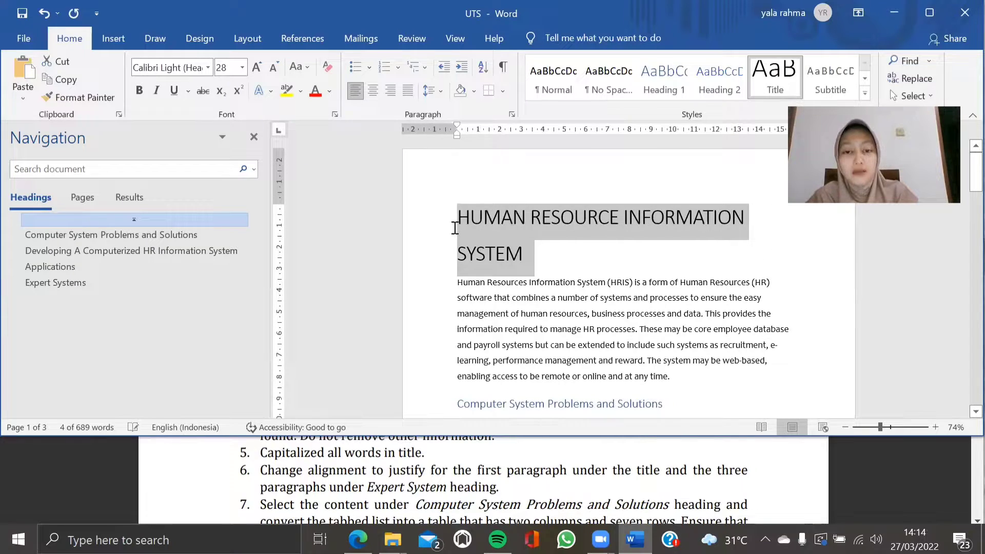
{"action": "left_click", "coordinate": [521, 268]}
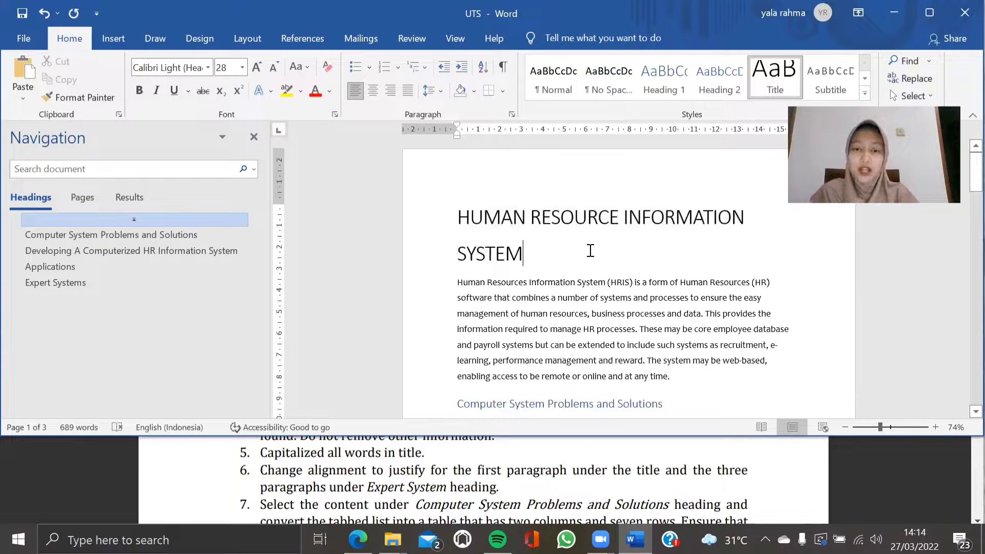
Justify the first paragraph under the title, starting "Human Resources Information System (HRIS)".
{"action": "scroll", "coordinate": [598, 244], "scroll_direction": "down", "scroll_amount": 1}
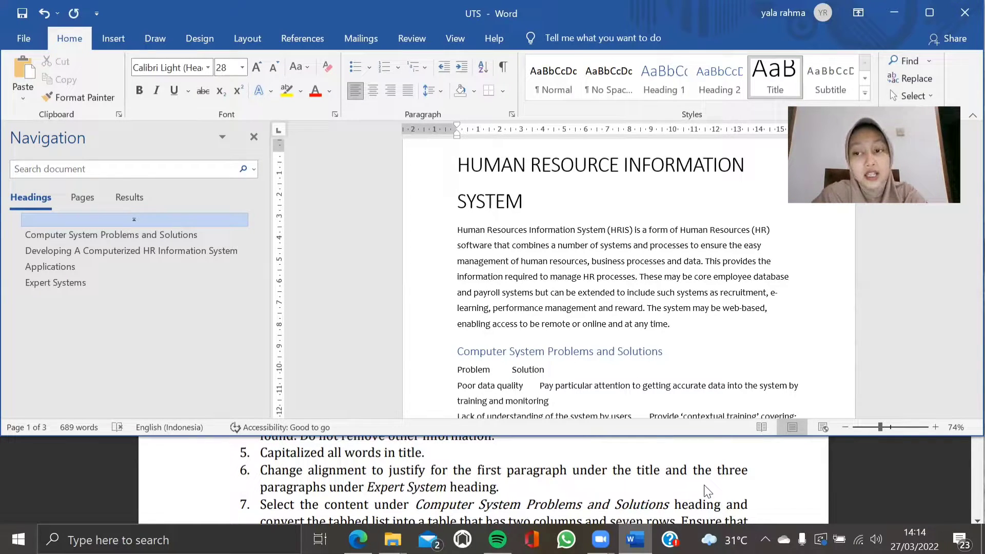
{"action": "scroll", "coordinate": [597, 279], "scroll_direction": "up", "scroll_amount": 2}
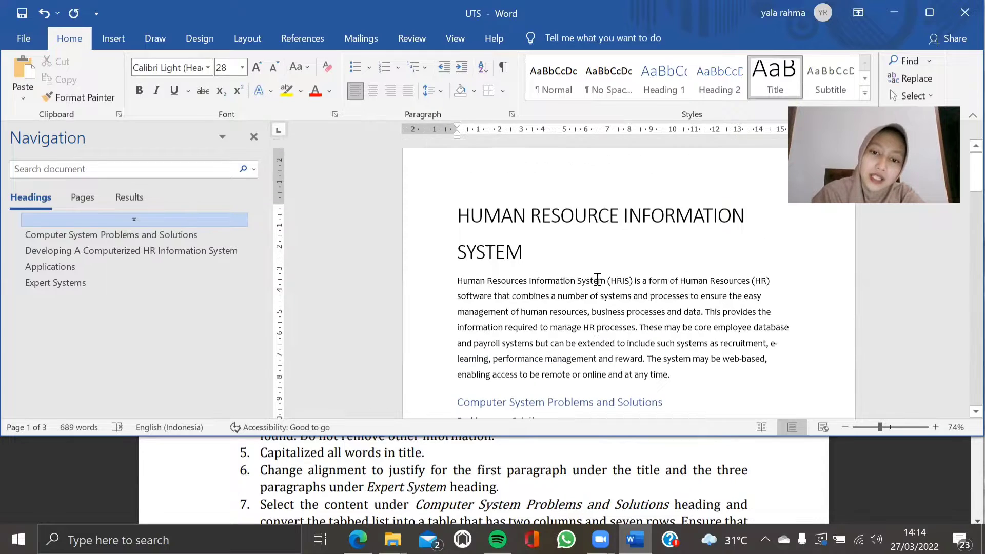
{"action": "left_click", "coordinate": [598, 282]}
{"action": "scroll", "coordinate": [598, 282], "scroll_direction": "down", "scroll_amount": 3}
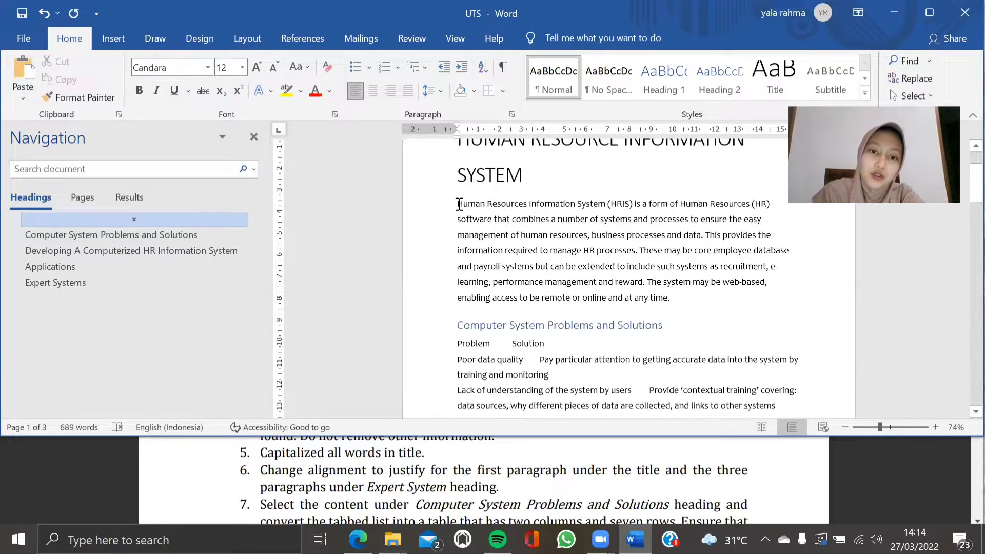
{"action": "left_click_drag", "start_coordinate": [460, 204], "coordinate": [573, 246]}
{"action": "left_click", "coordinate": [664, 290], "text": "shift"}
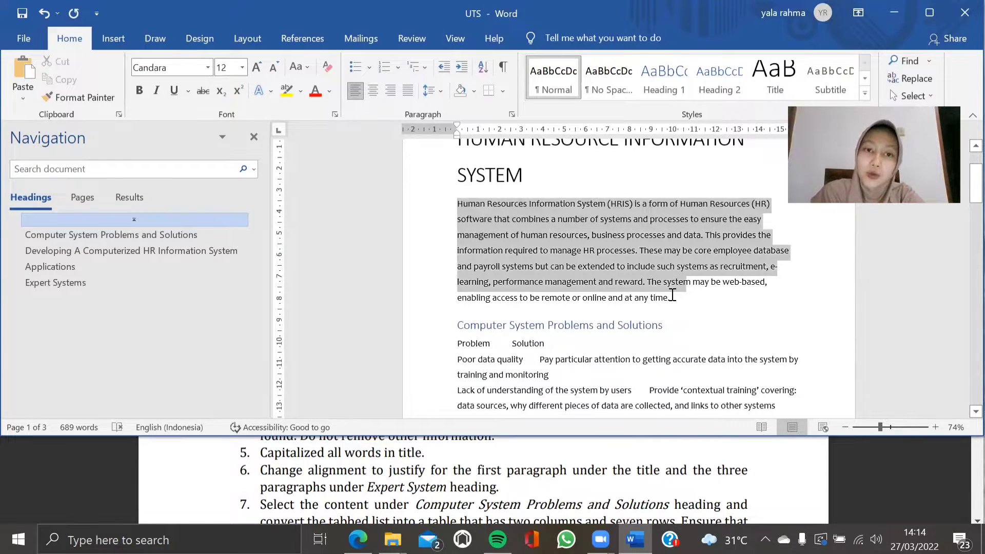
{"action": "left_click_drag", "start_coordinate": [665, 290], "coordinate": [674, 299]}
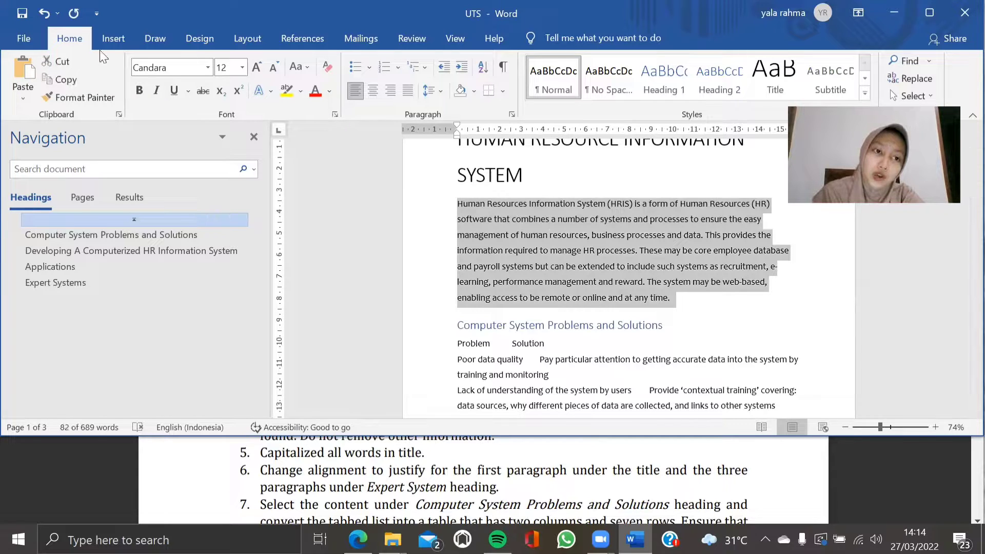
{"action": "left_click", "coordinate": [404, 94]}
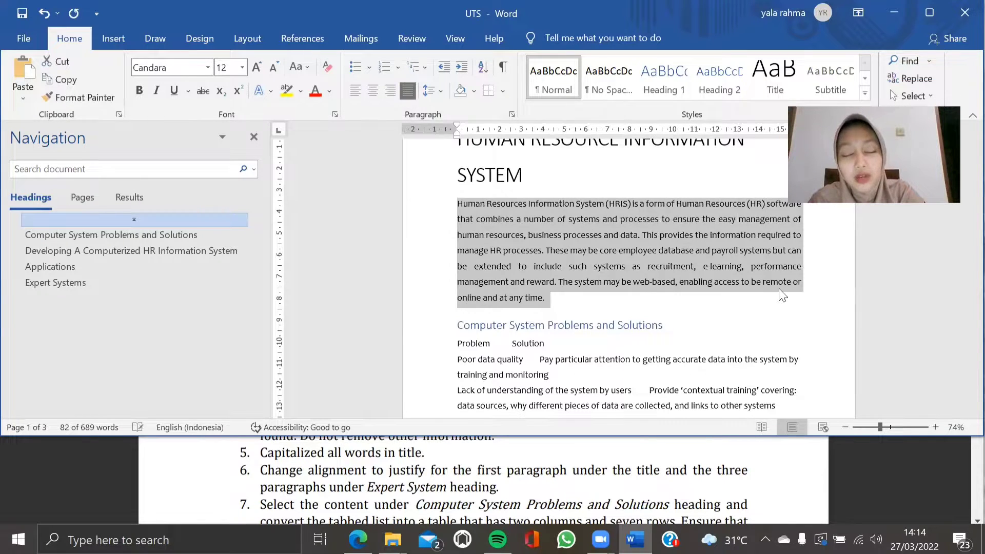
{"action": "left_click", "coordinate": [499, 288]}
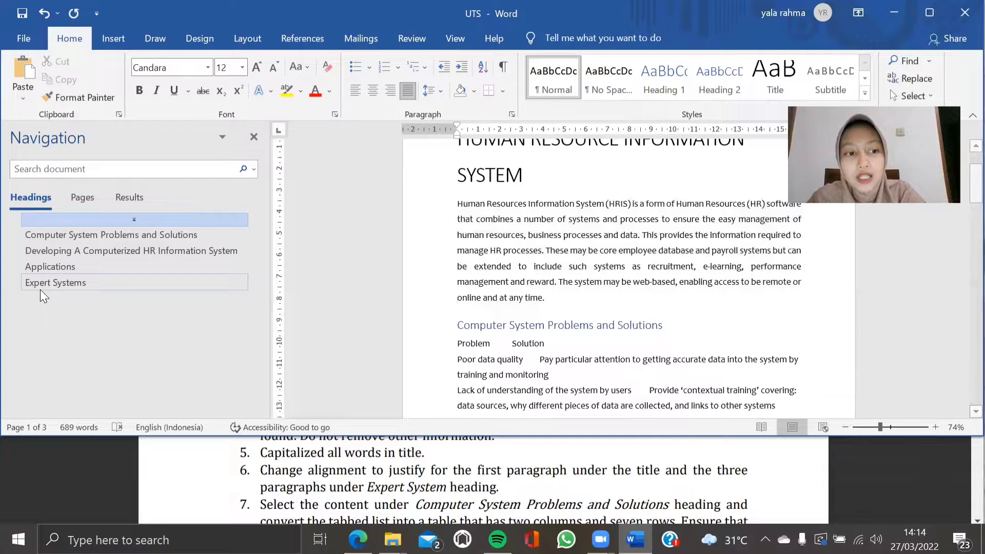
Justify the three paragraphs under the Expert Systems heading.
{"action": "left_click", "coordinate": [56, 282]}
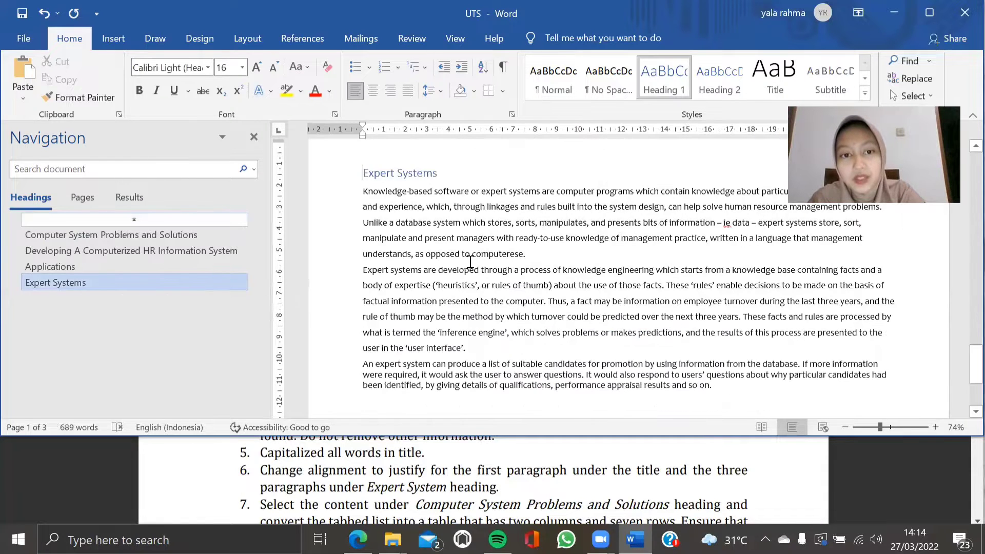
{"action": "scroll", "coordinate": [467, 260], "scroll_direction": "down", "scroll_amount": 2}
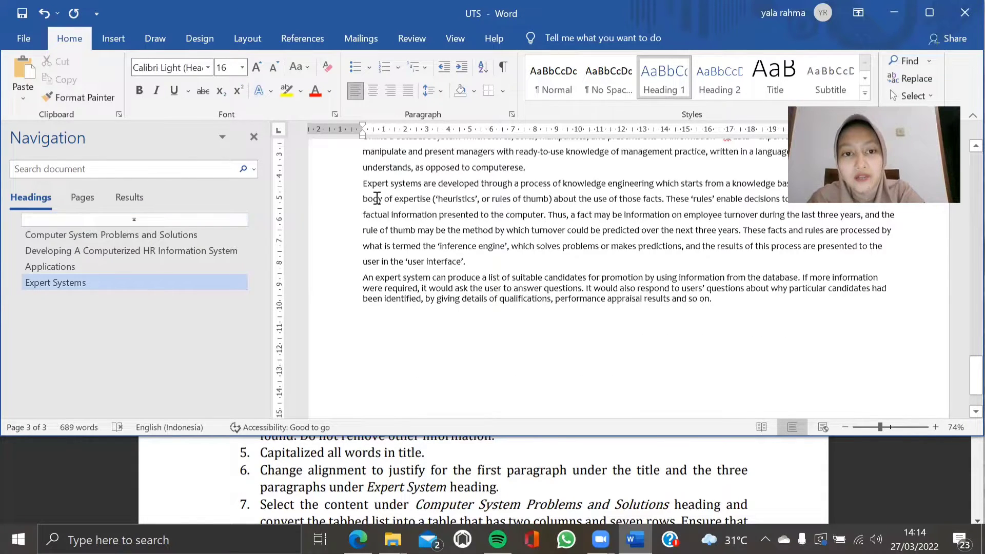
{"action": "scroll", "coordinate": [369, 195], "scroll_direction": "up", "scroll_amount": 2}
{"action": "left_click_drag", "start_coordinate": [363, 177], "coordinate": [544, 287]}
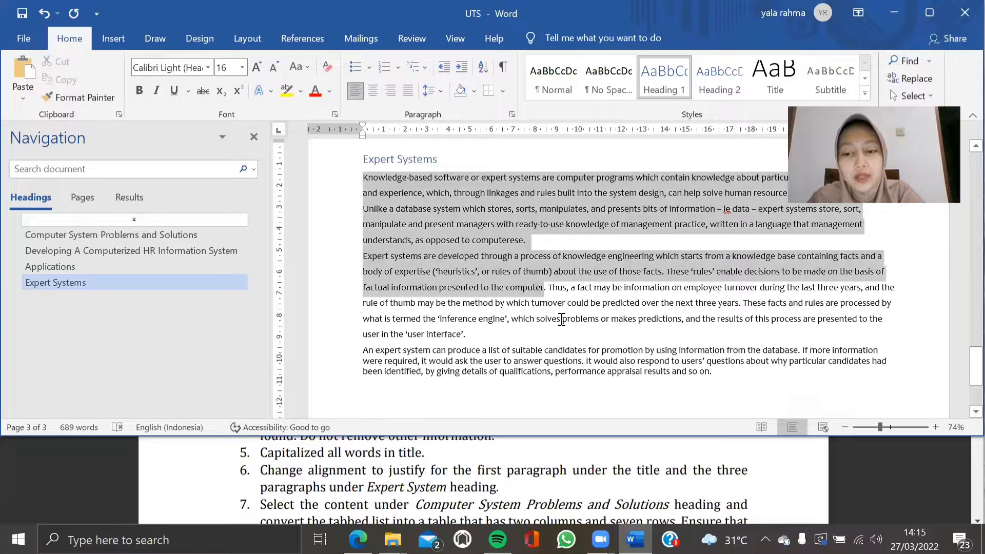
{"action": "key", "text": "ctrl+shift+End"}
{"action": "scroll", "coordinate": [725, 351], "scroll_direction": "down", "scroll_amount": 1}
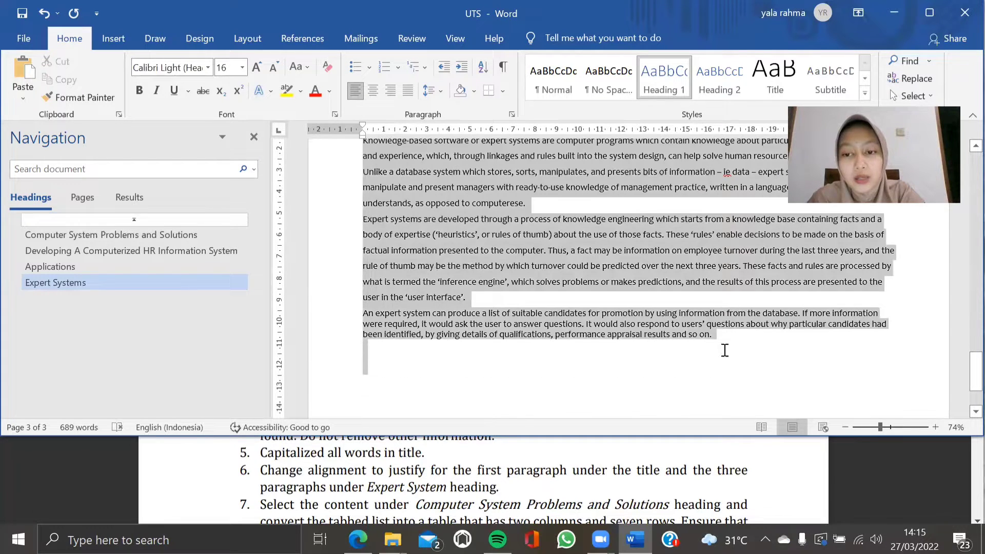
{"action": "left_click_drag", "start_coordinate": [724, 345], "coordinate": [719, 343]}
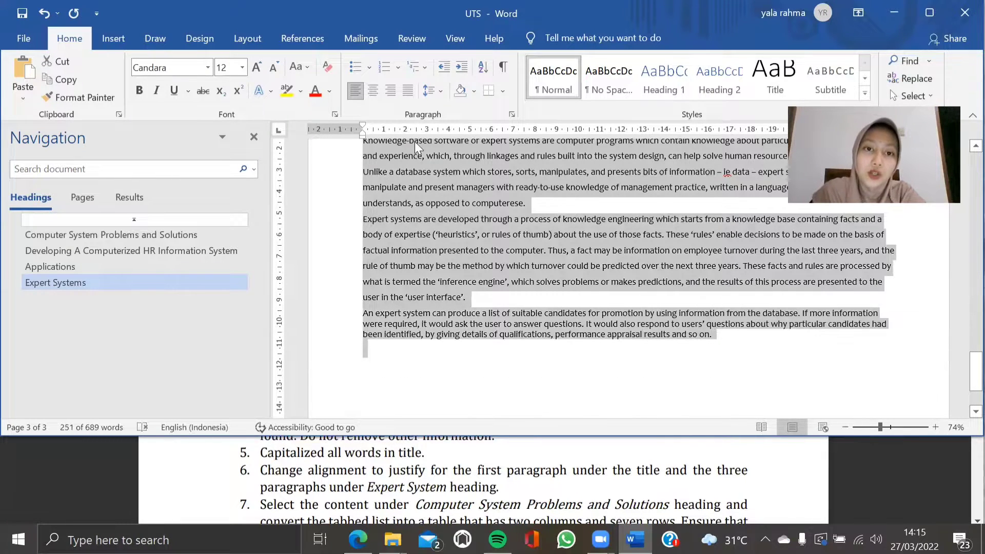
{"action": "left_click", "coordinate": [405, 94]}
{"action": "key", "text": "Right"}
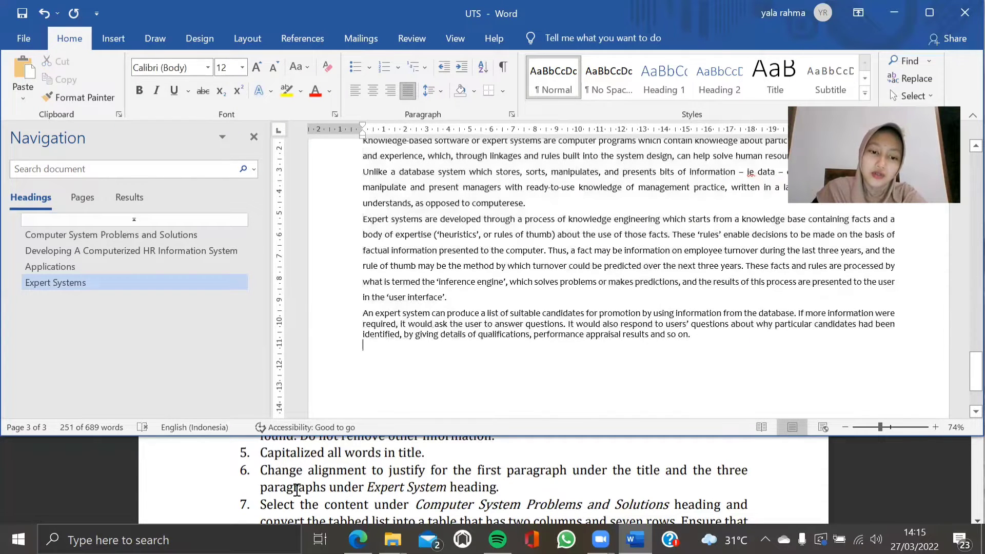
Convert the tabbed list under Computer System Problems and Solutions into a 2-column, 7-row table, separated at tabs and autofitted to contents.
{"action": "scroll", "coordinate": [297, 487], "scroll_direction": "down", "scroll_amount": 2}
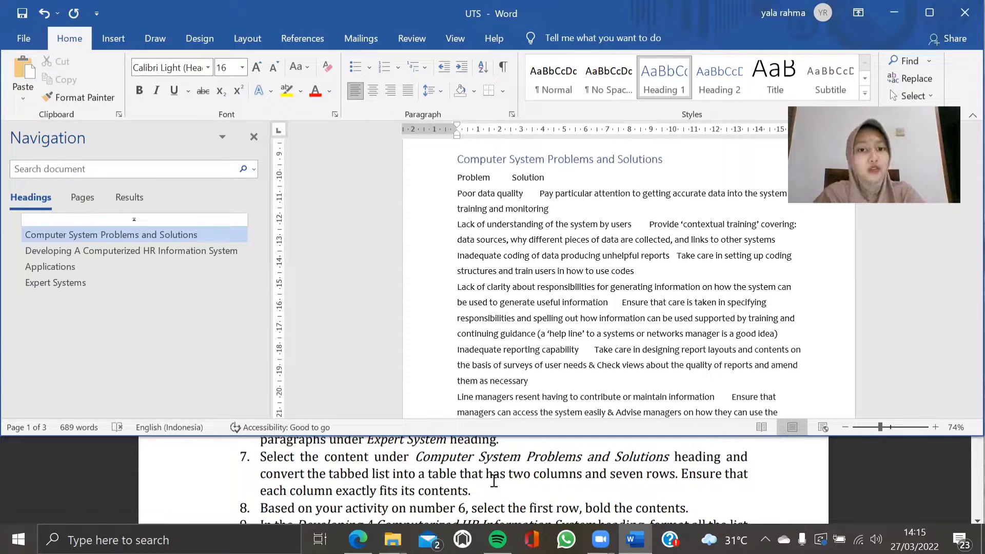
{"action": "left_click", "coordinate": [555, 181]}
{"action": "left_click_drag", "start_coordinate": [458, 181], "coordinate": [552, 319]}
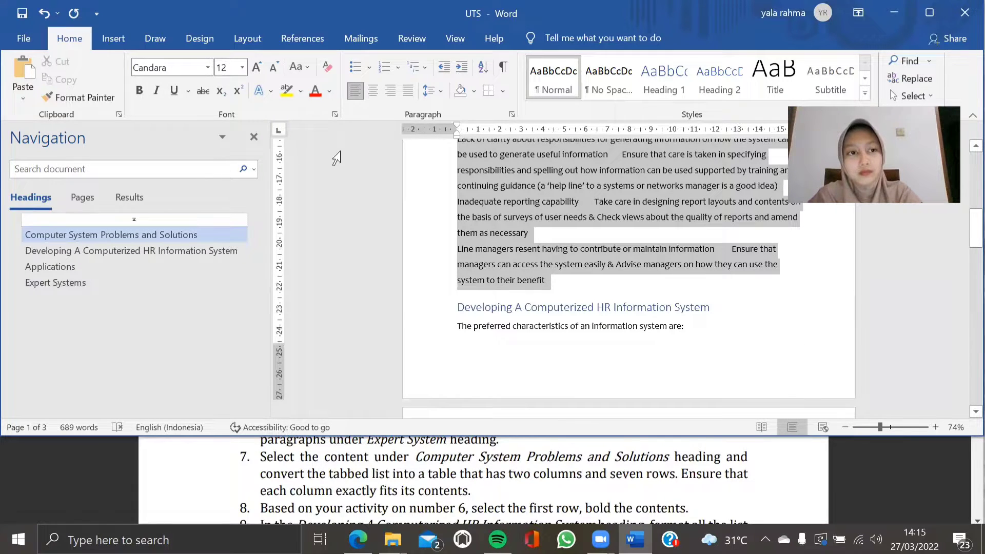
{"action": "left_click", "coordinate": [114, 39]}
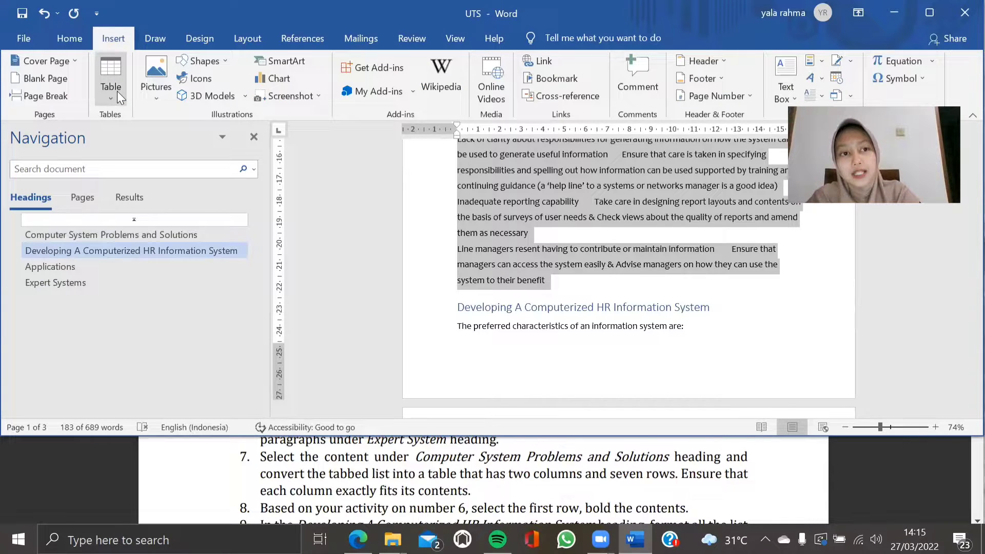
{"action": "left_click", "coordinate": [116, 92]}
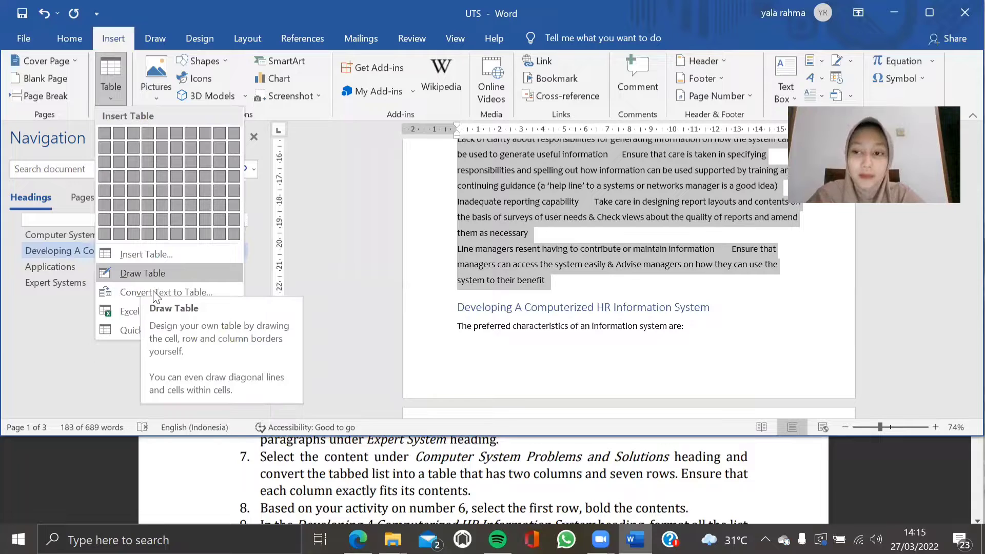
{"action": "left_click", "coordinate": [171, 291]}
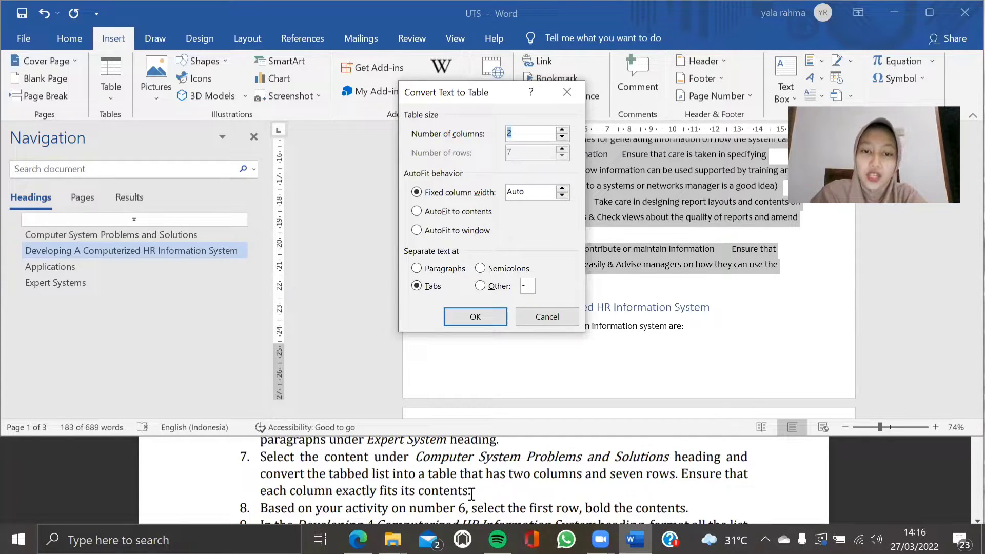
{"action": "left_click", "coordinate": [419, 214]}
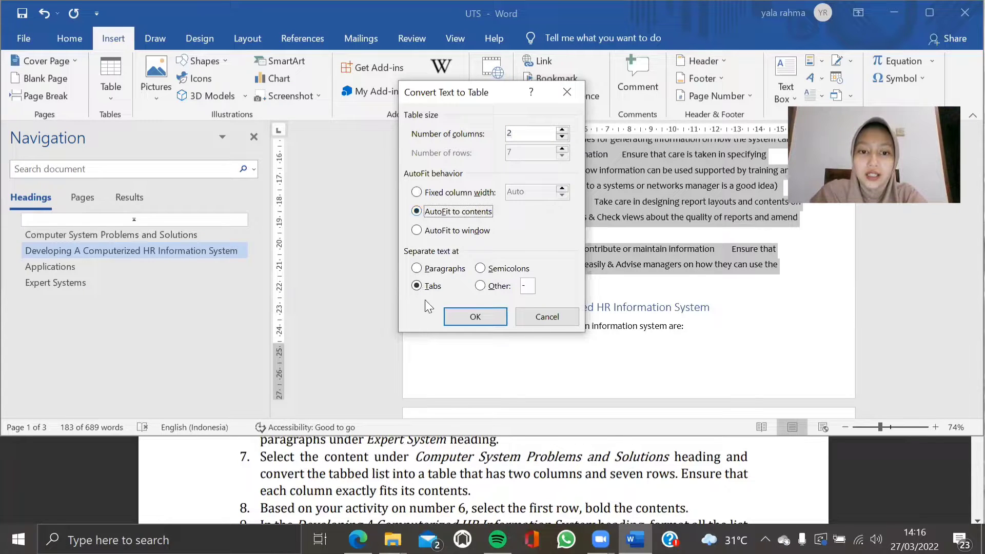
{"action": "left_click", "coordinate": [474, 314]}
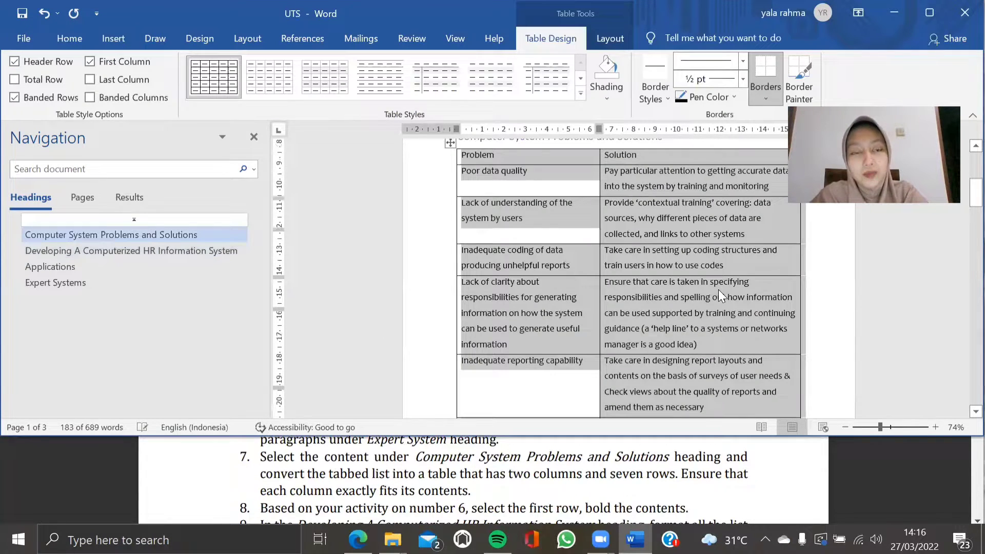
{"action": "scroll", "coordinate": [718, 290], "scroll_direction": "up", "scroll_amount": 4}
{"action": "scroll", "coordinate": [773, 293], "scroll_direction": "down", "scroll_amount": 5}
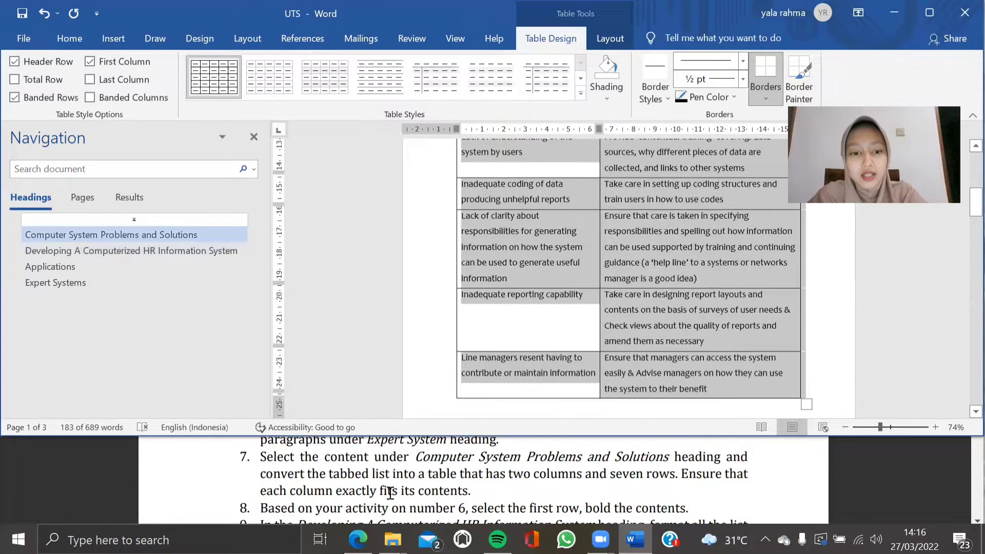
Bold the first line of the paragraph under the title, from "Human Resources Information System (HRIS)" to "software".
{"action": "left_click", "coordinate": [368, 511]}
{"action": "scroll", "coordinate": [282, 470], "scroll_direction": "down", "scroll_amount": 1}
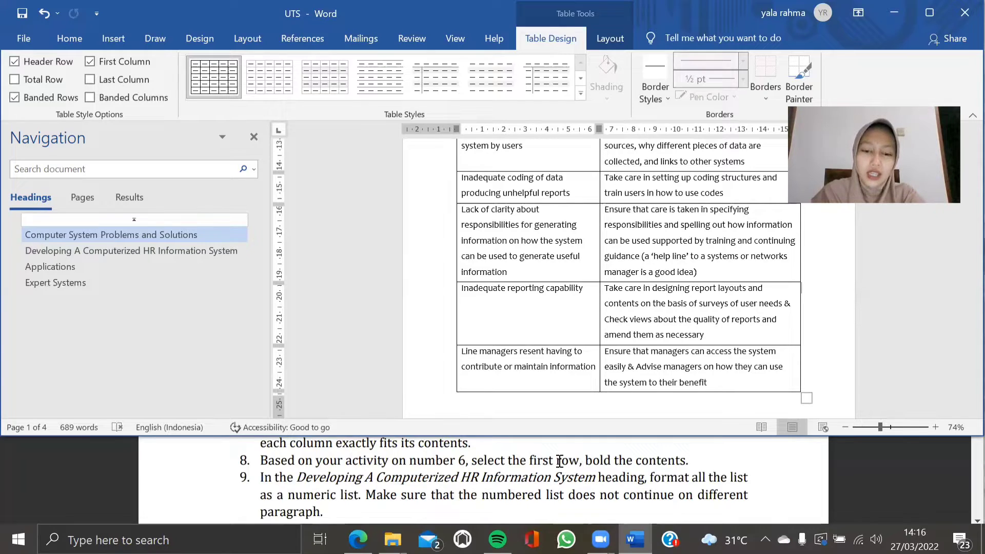
{"action": "scroll", "coordinate": [566, 314], "scroll_direction": "up", "scroll_amount": 10}
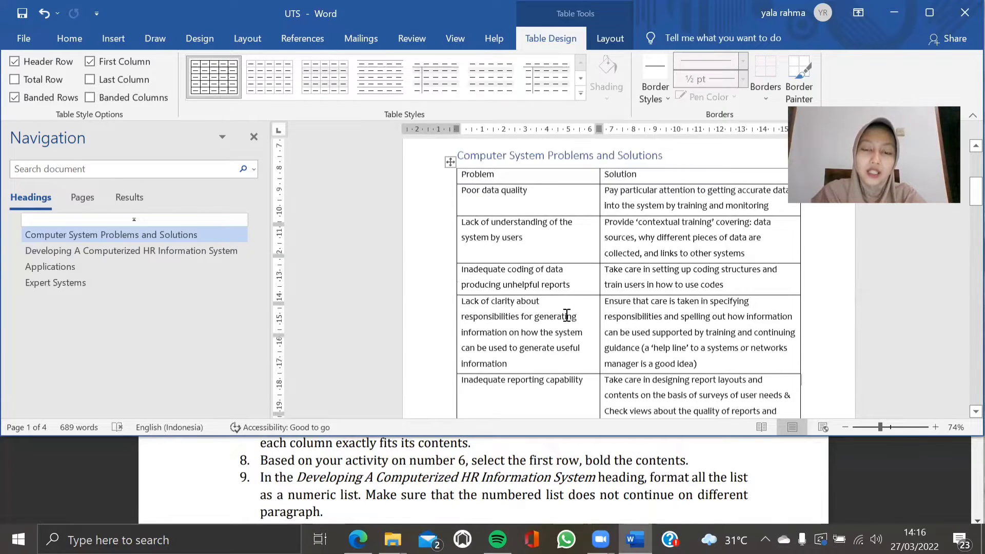
{"action": "scroll", "coordinate": [526, 272], "scroll_direction": "up", "scroll_amount": 1}
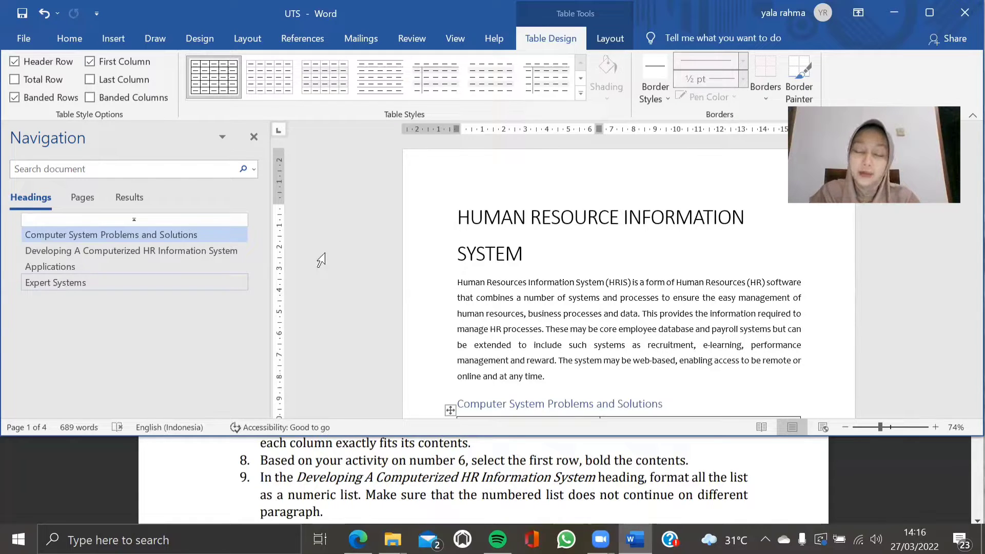
{"action": "scroll", "coordinate": [563, 273], "scroll_direction": "down", "scroll_amount": 1}
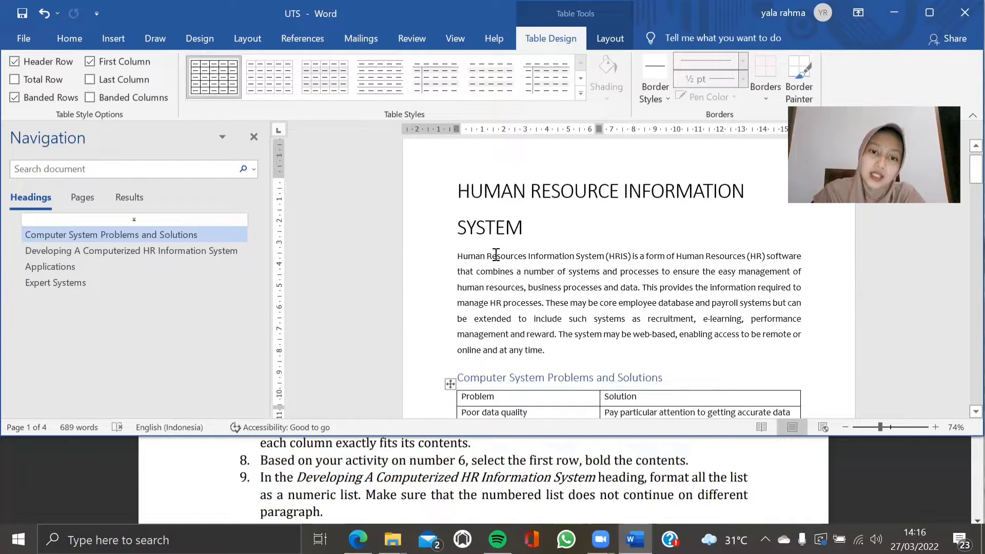
{"action": "left_click_drag", "start_coordinate": [514, 256], "coordinate": [804, 256]}
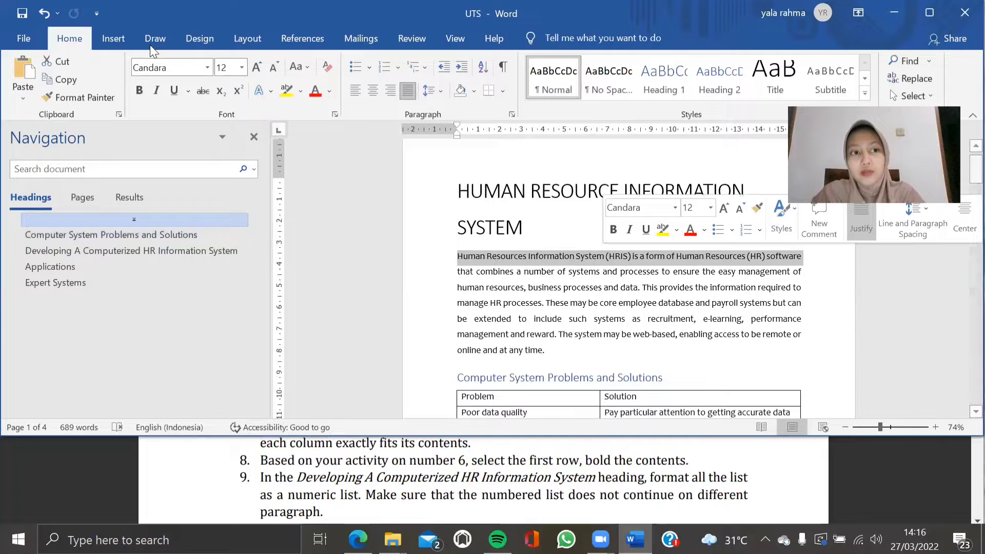
{"action": "left_click", "coordinate": [139, 91]}
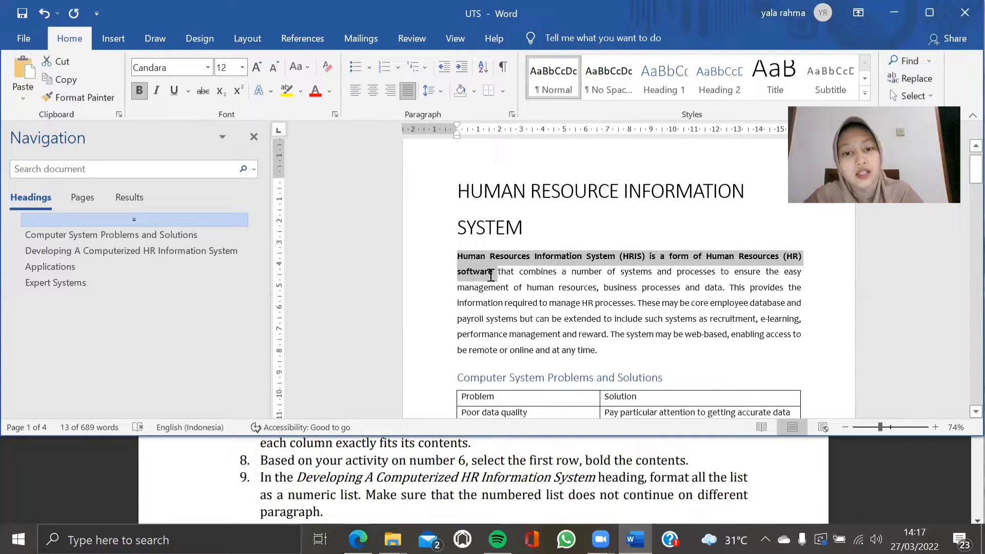
Bold the first line under the Expert Systems heading, from "Knowledge-based software" to "human activity".
{"action": "left_click", "coordinate": [111, 281]}
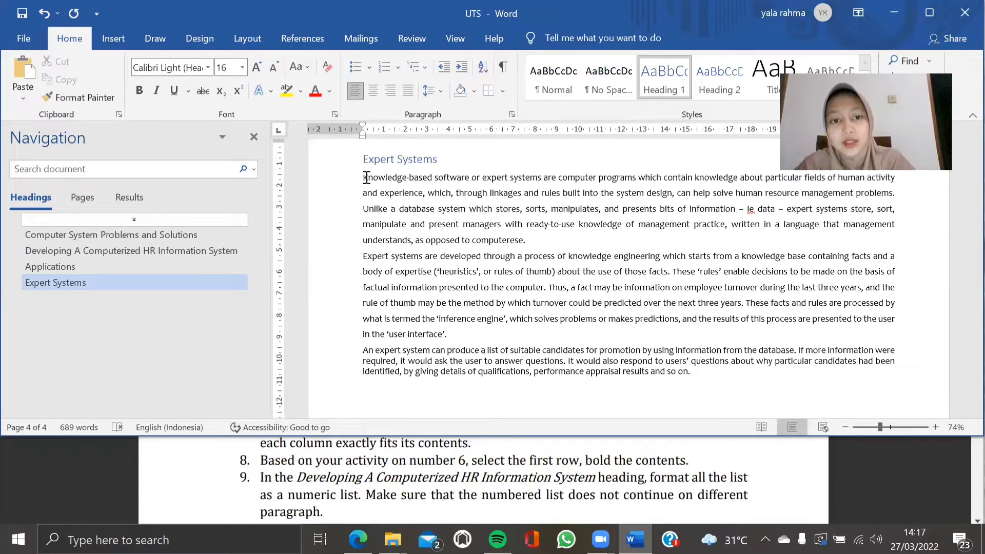
{"action": "left_click_drag", "start_coordinate": [365, 176], "coordinate": [635, 177]}
{"action": "left_click_drag", "start_coordinate": [907, 182], "coordinate": [908, 182]}
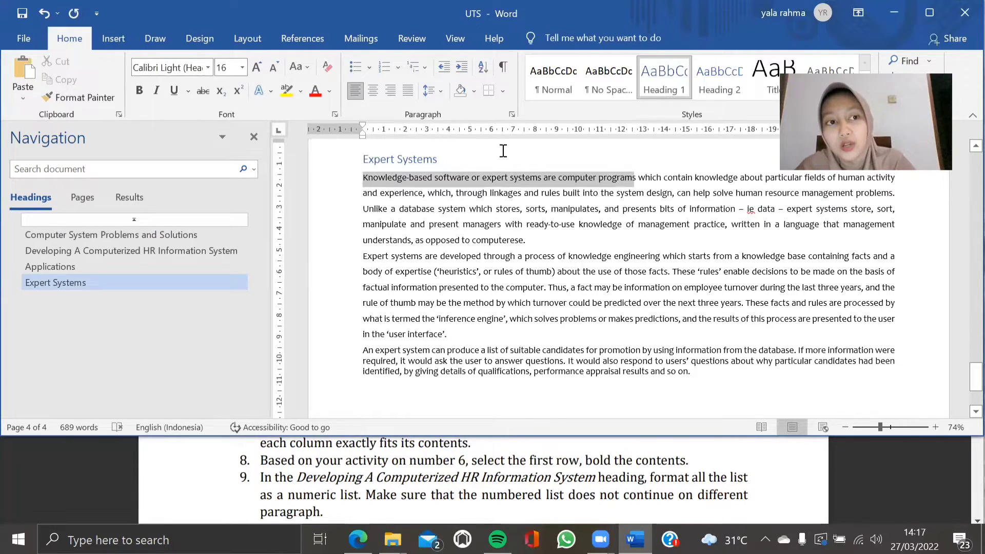
{"action": "left_click", "coordinate": [146, 95]}
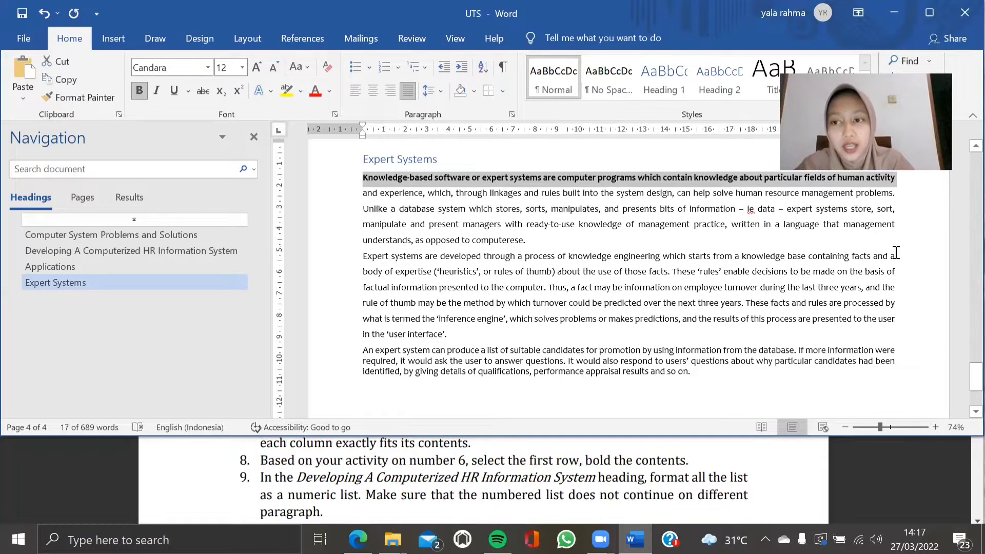
{"action": "left_click", "coordinate": [914, 212]}
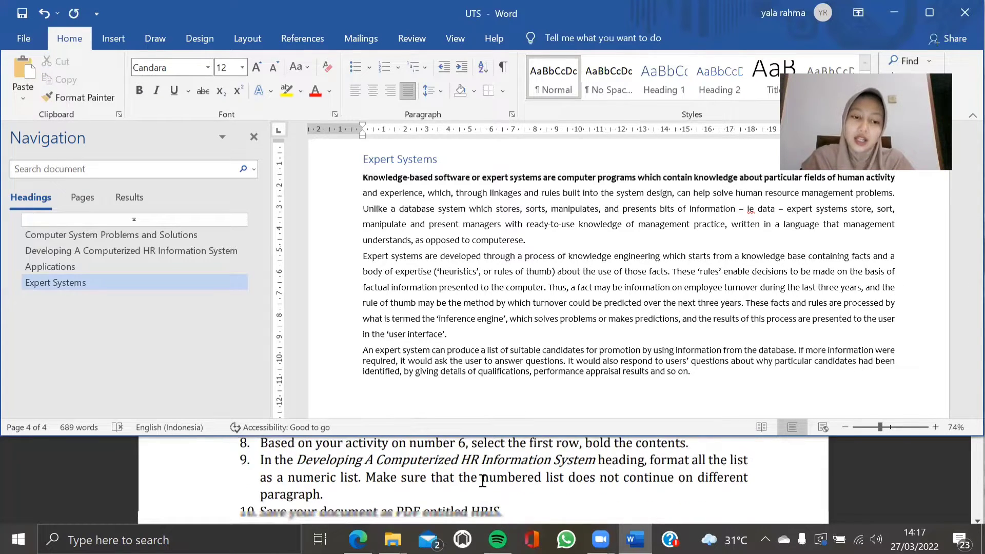
Format the four bullets under "The preferred characteristics of an information system are:" as a 1. 2. 3. numbered list.
{"action": "scroll", "coordinate": [484, 480], "scroll_direction": "down", "scroll_amount": 1}
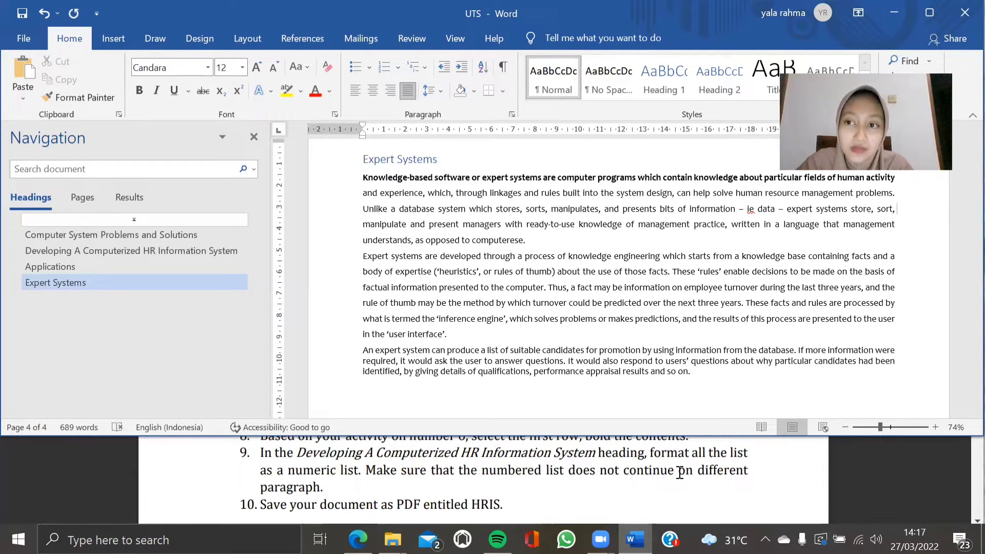
{"action": "left_click", "coordinate": [144, 250]}
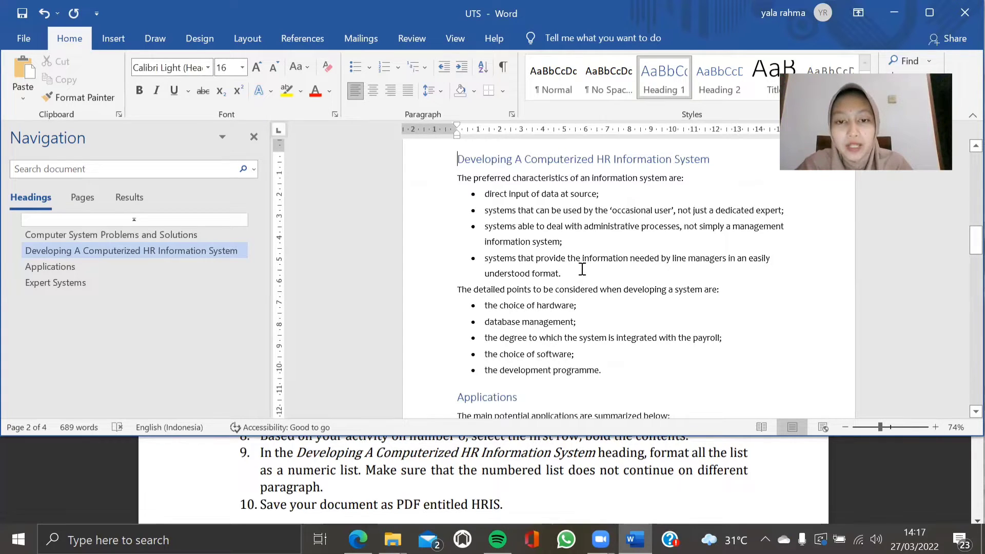
{"action": "left_click", "coordinate": [486, 194]}
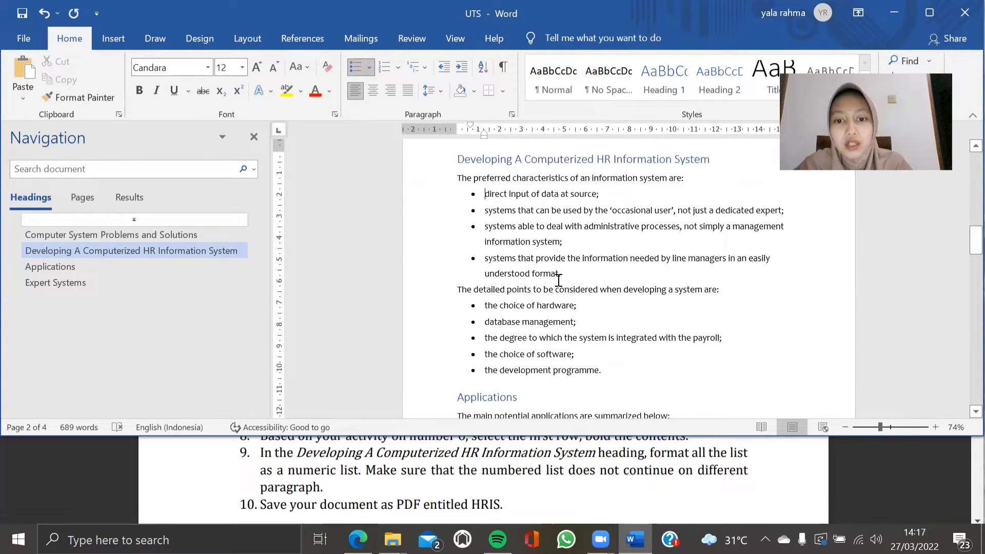
{"action": "left_click", "coordinate": [562, 274], "text": "shift"}
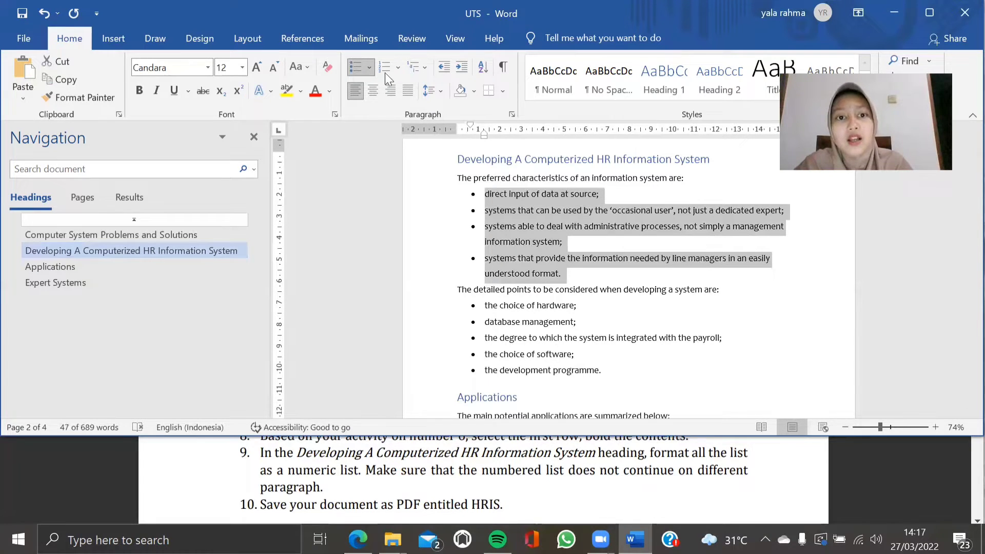
{"action": "left_click", "coordinate": [398, 72]}
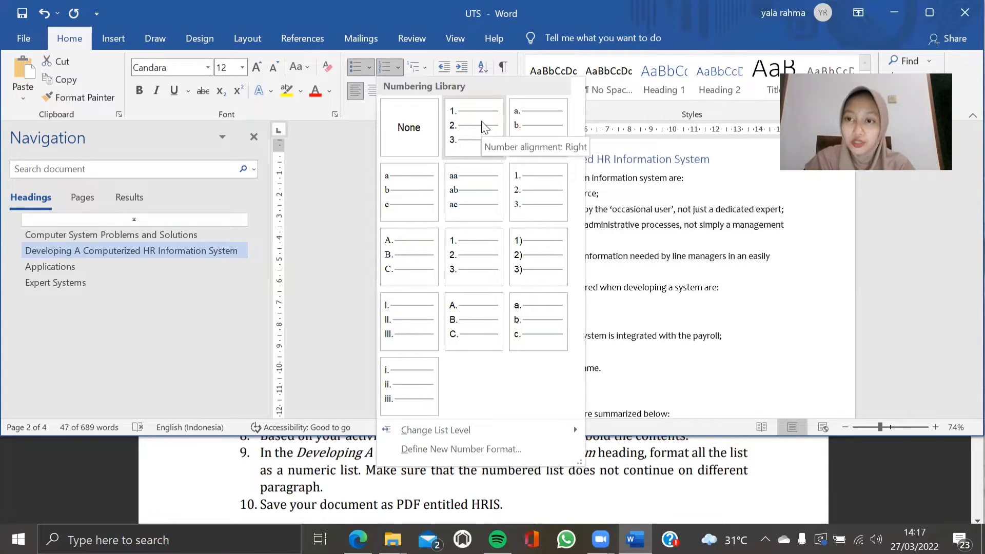
{"action": "left_click", "coordinate": [484, 127]}
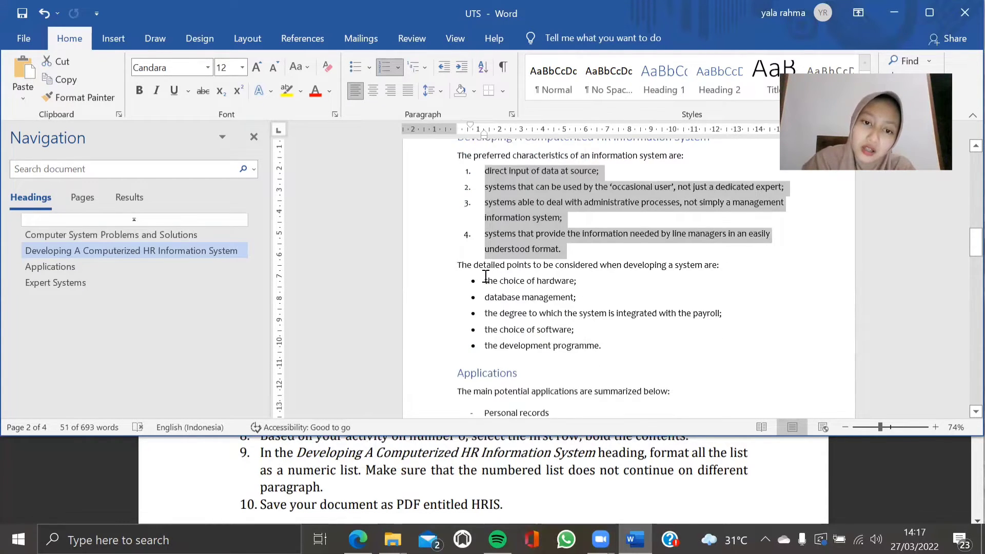
Format the five bullets under "The detailed points to be considered when developing a system are:" as a separate 1. 2. 3. numbered list.
{"action": "left_click_drag", "start_coordinate": [485, 281], "coordinate": [606, 343]}
{"action": "left_click", "coordinate": [397, 71]}
{"action": "left_click", "coordinate": [415, 135]}
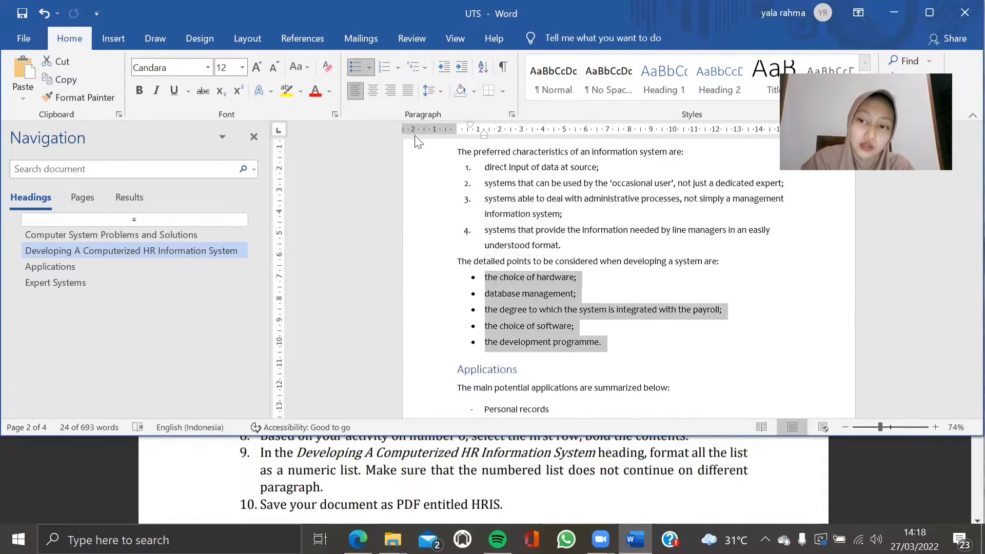
{"action": "left_click", "coordinate": [652, 328]}
{"action": "scroll", "coordinate": [632, 339], "scroll_direction": "up", "scroll_amount": 1}
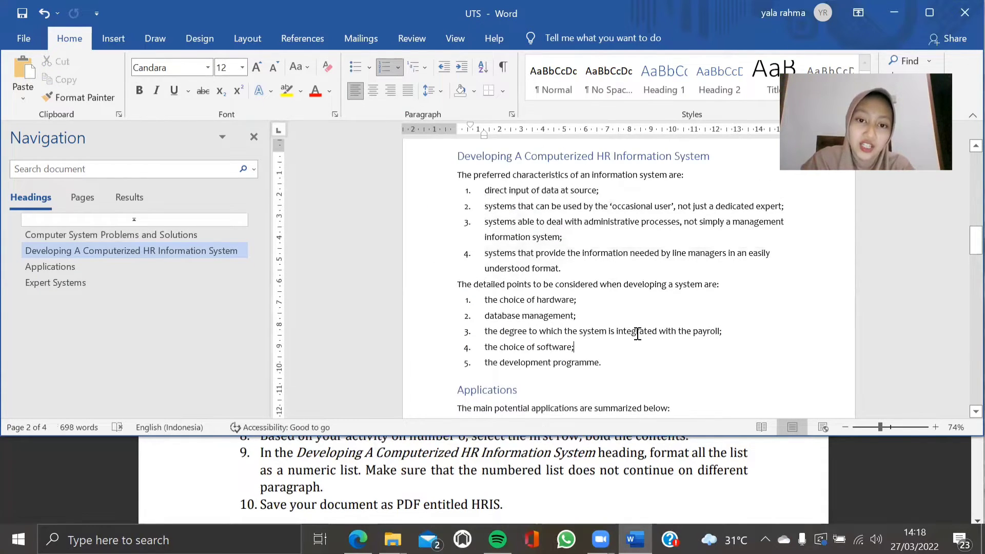
{"action": "scroll", "coordinate": [544, 492], "scroll_direction": "down", "scroll_amount": 1}
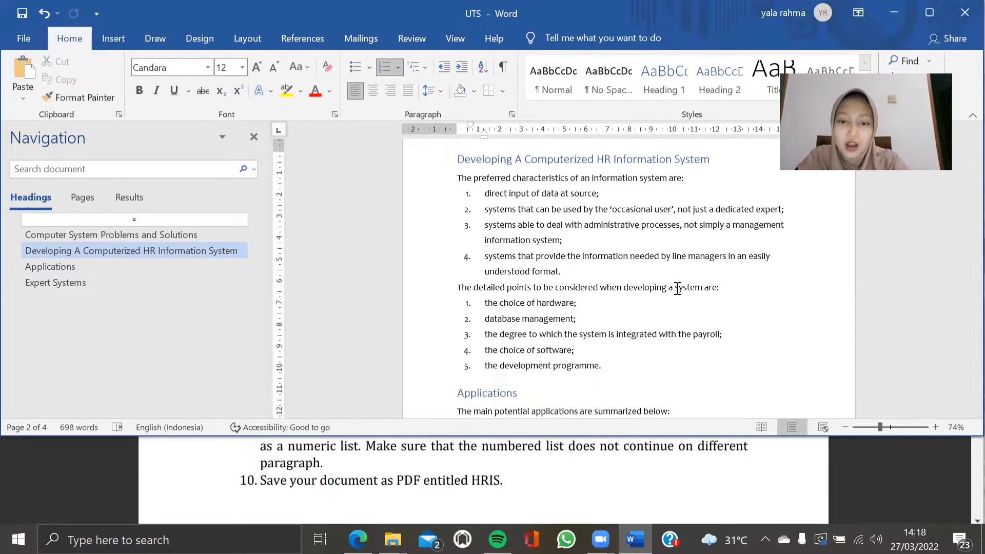
{"action": "scroll", "coordinate": [677, 289], "scroll_direction": "up", "scroll_amount": 10}
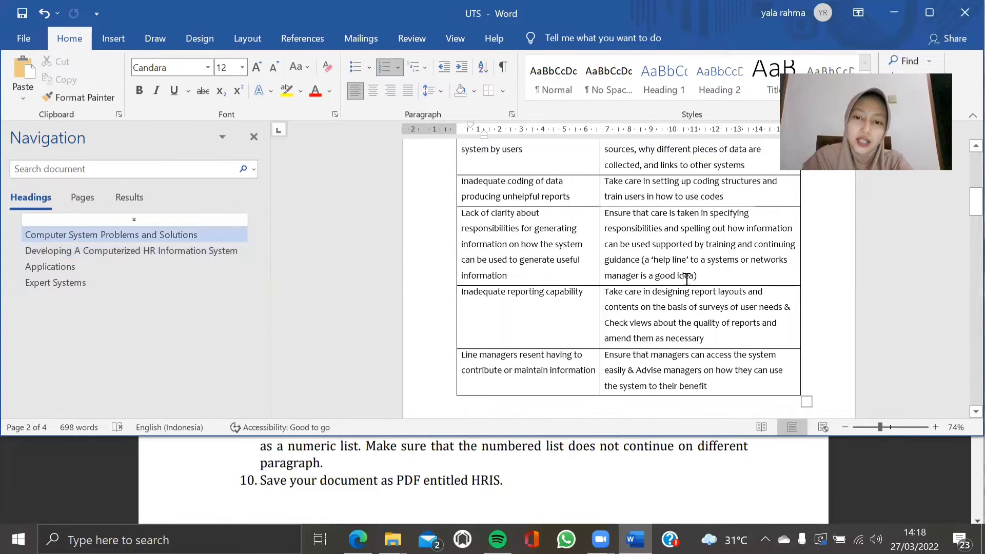
{"action": "scroll", "coordinate": [688, 277], "scroll_direction": "up", "scroll_amount": 4}
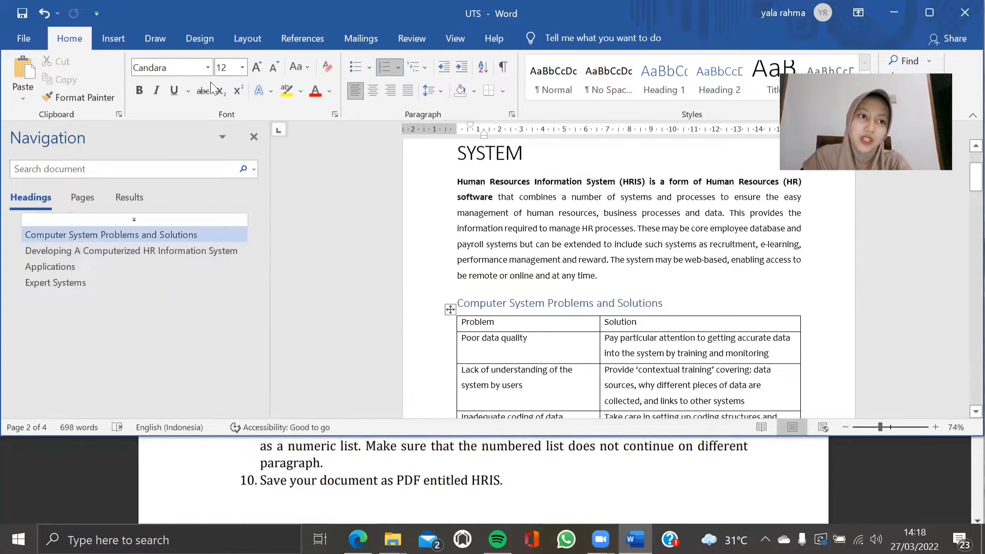
Start exporting the document as a PDF and choose New Volume (E:) as the save location.
{"action": "left_click", "coordinate": [22, 39]}
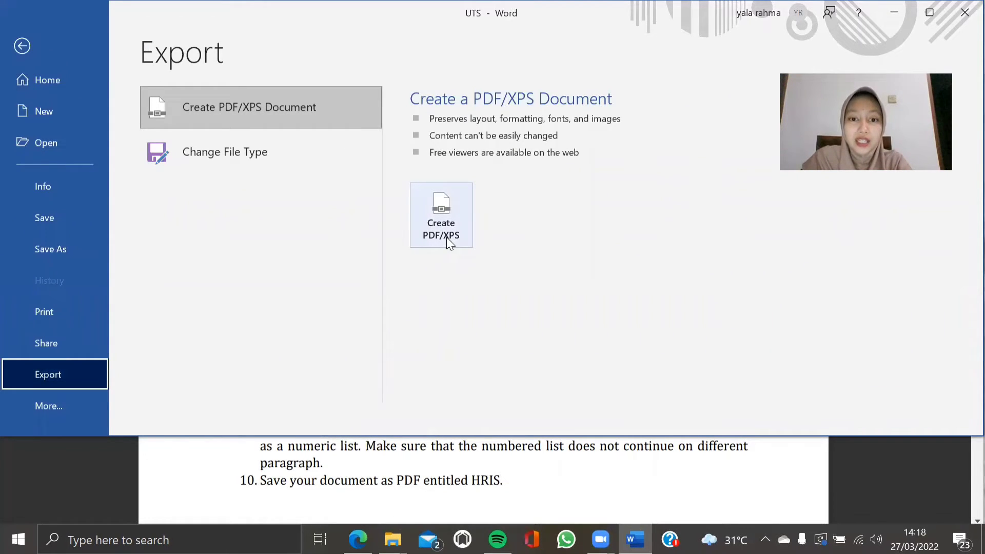
{"action": "left_click", "coordinate": [451, 226]}
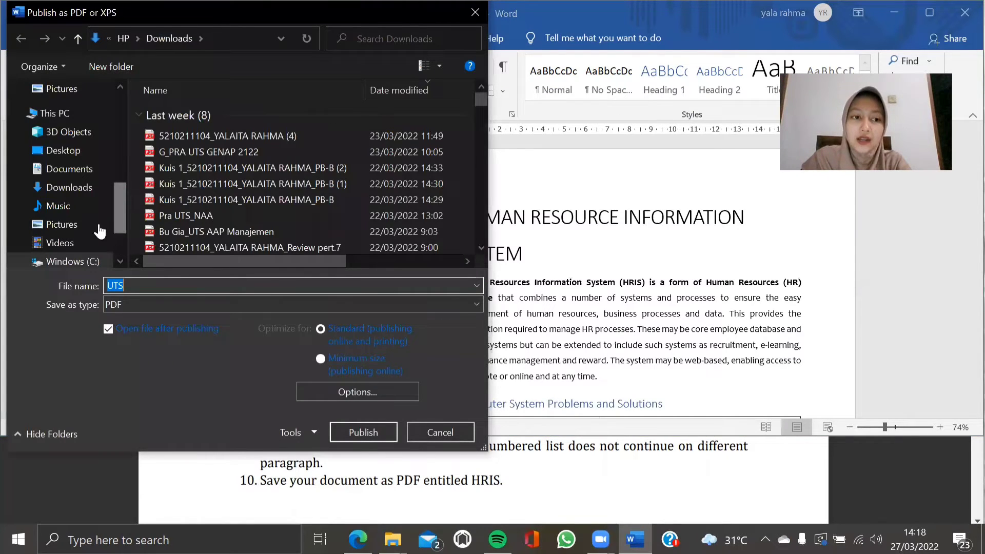
{"action": "scroll", "coordinate": [99, 232], "scroll_direction": "down", "scroll_amount": 2}
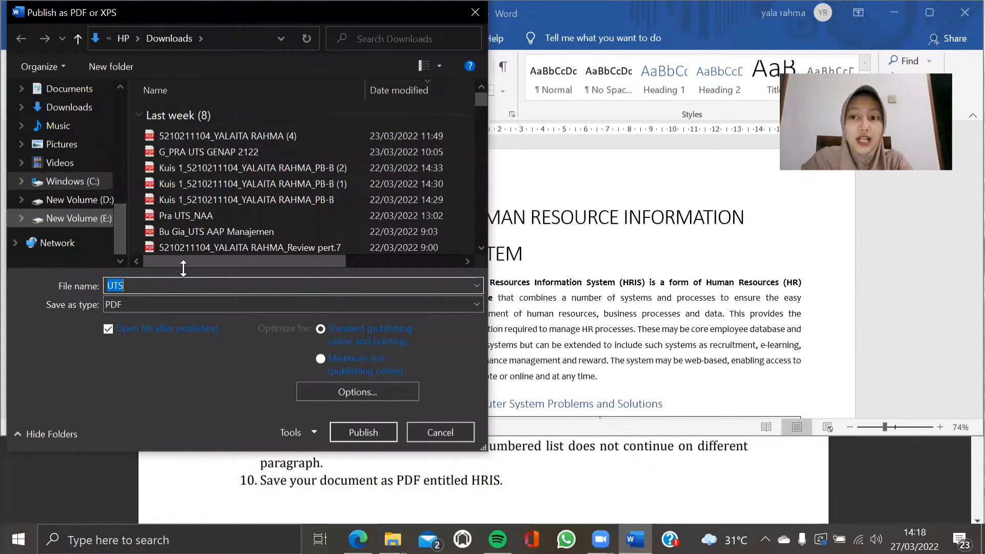
{"action": "left_click", "coordinate": [98, 224]}
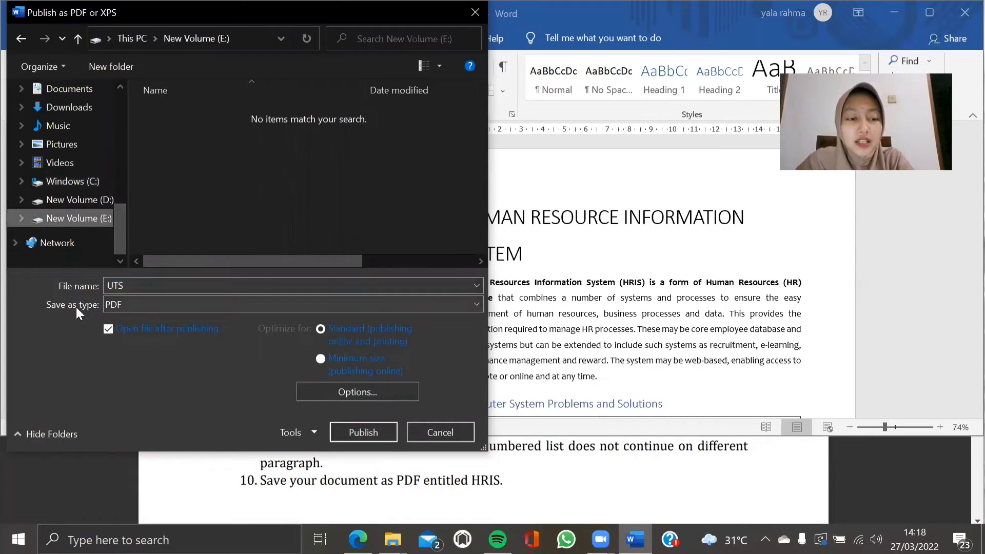
Publish the document as a PDF named HRIS and look over the table pages in the exported file.
{"action": "left_click", "coordinate": [118, 308]}
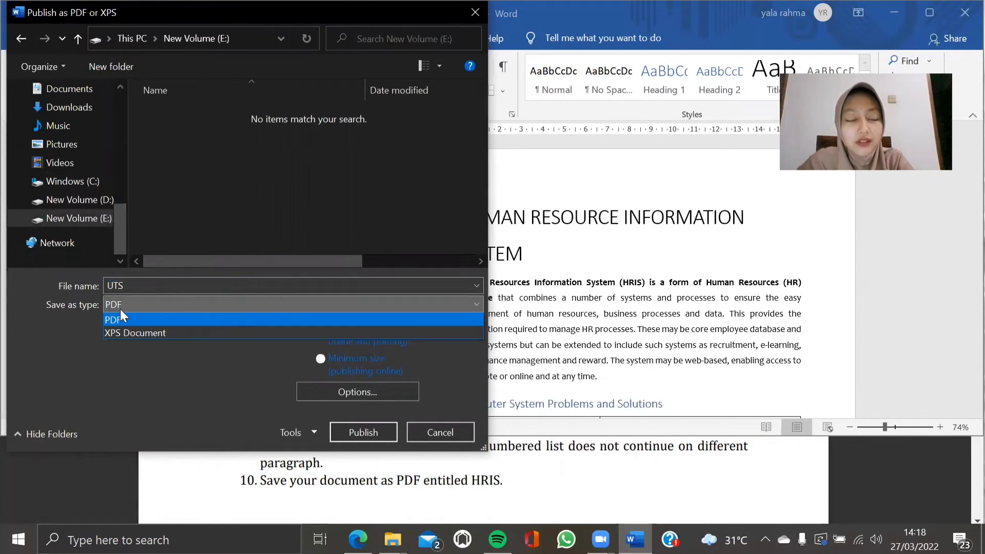
{"action": "left_click", "coordinate": [119, 290]}
{"action": "left_click", "coordinate": [153, 284]}
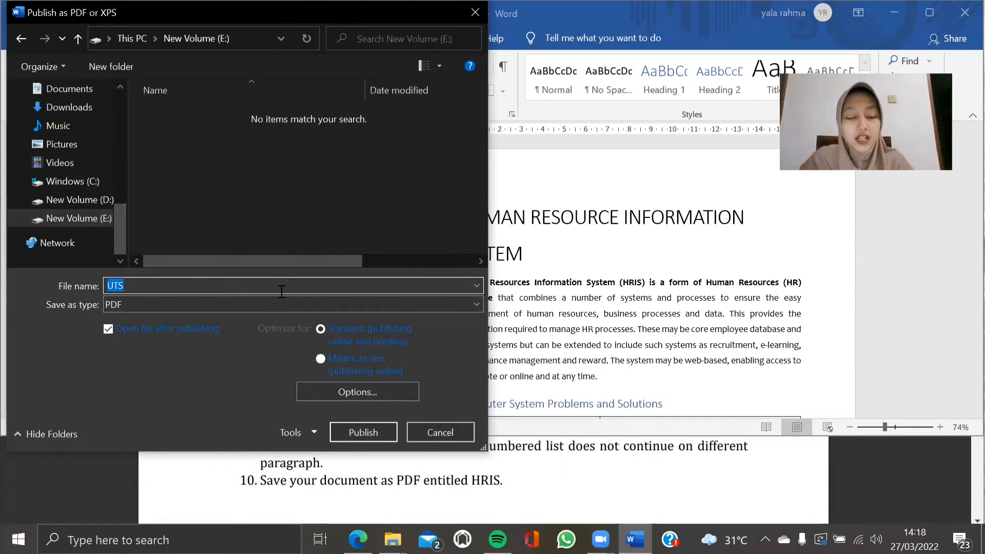
{"action": "key", "text": "BackSpace"}
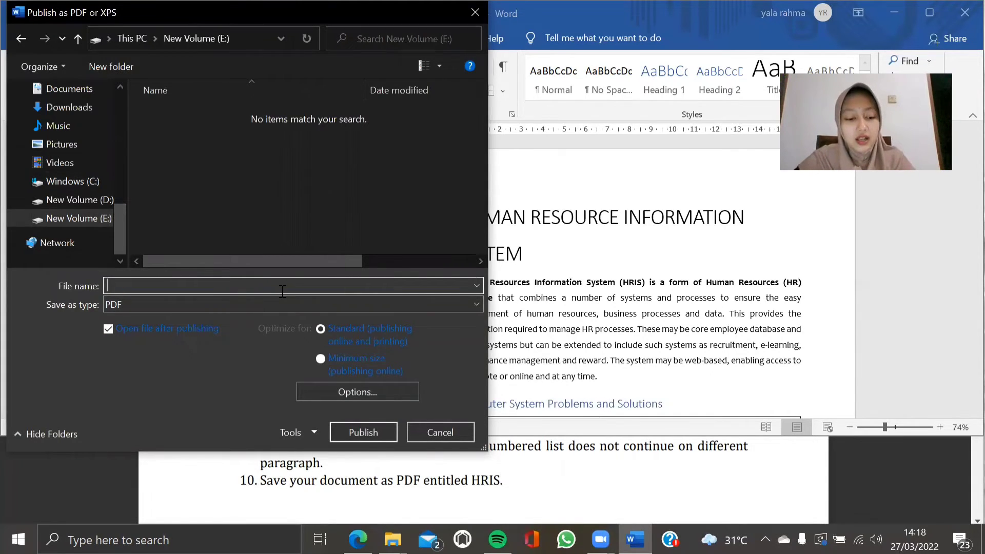
{"action": "type", "text": "HRIS"}
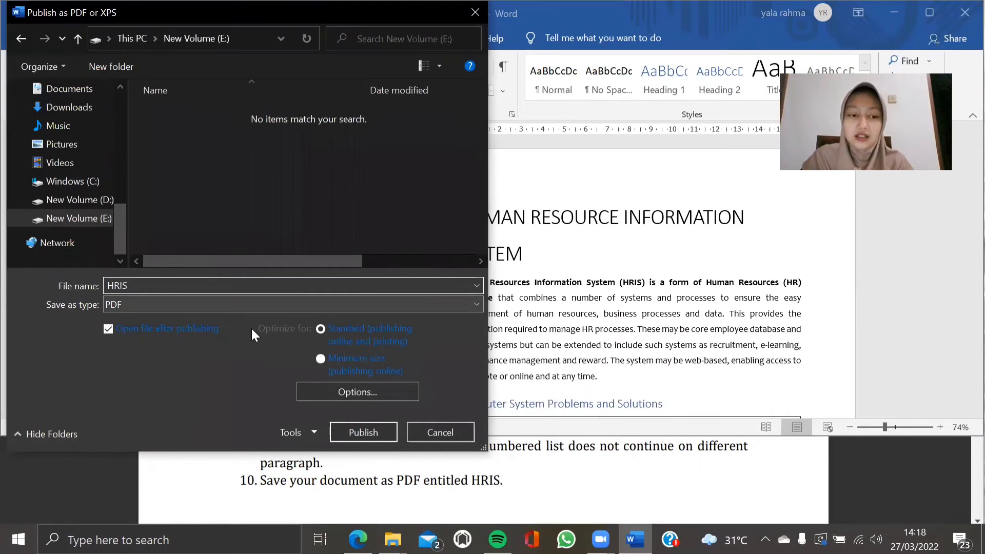
{"action": "left_click", "coordinate": [365, 440]}
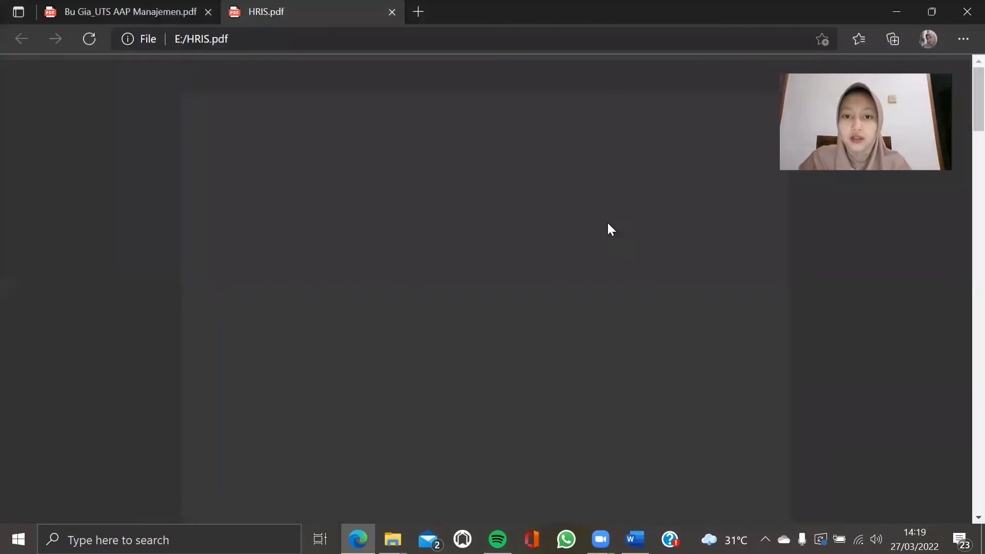
{"action": "scroll", "coordinate": [578, 278], "scroll_direction": "down", "scroll_amount": 10}
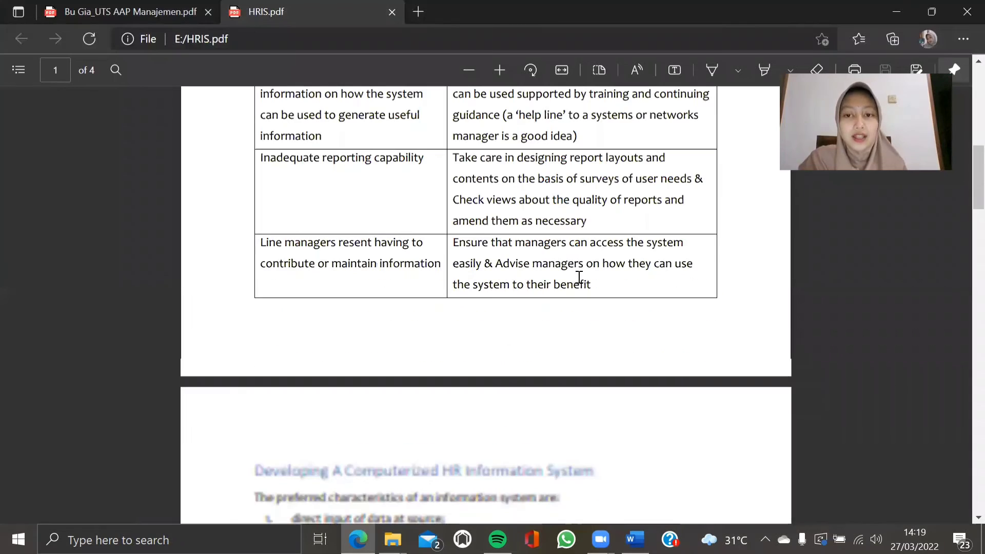
{"action": "scroll", "coordinate": [579, 277], "scroll_direction": "up", "scroll_amount": 3}
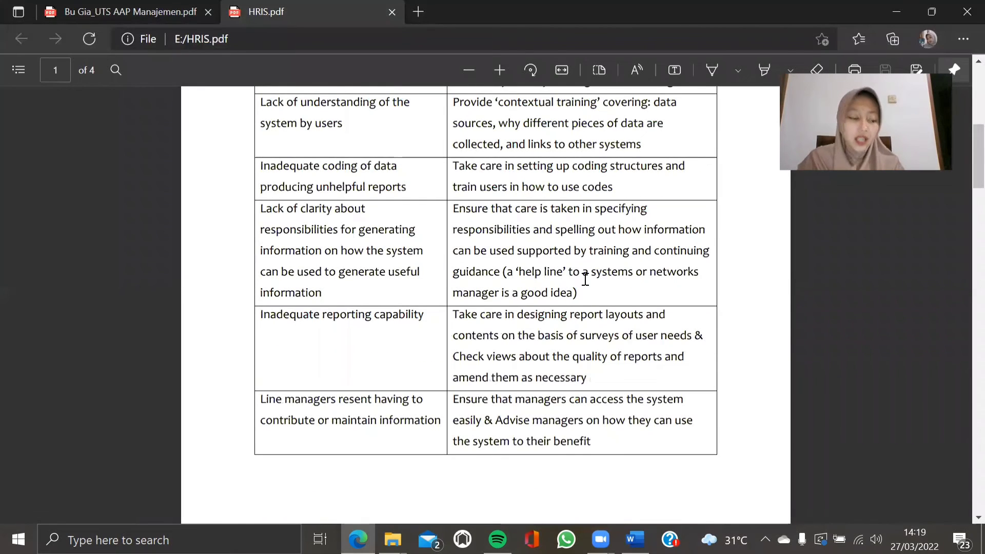